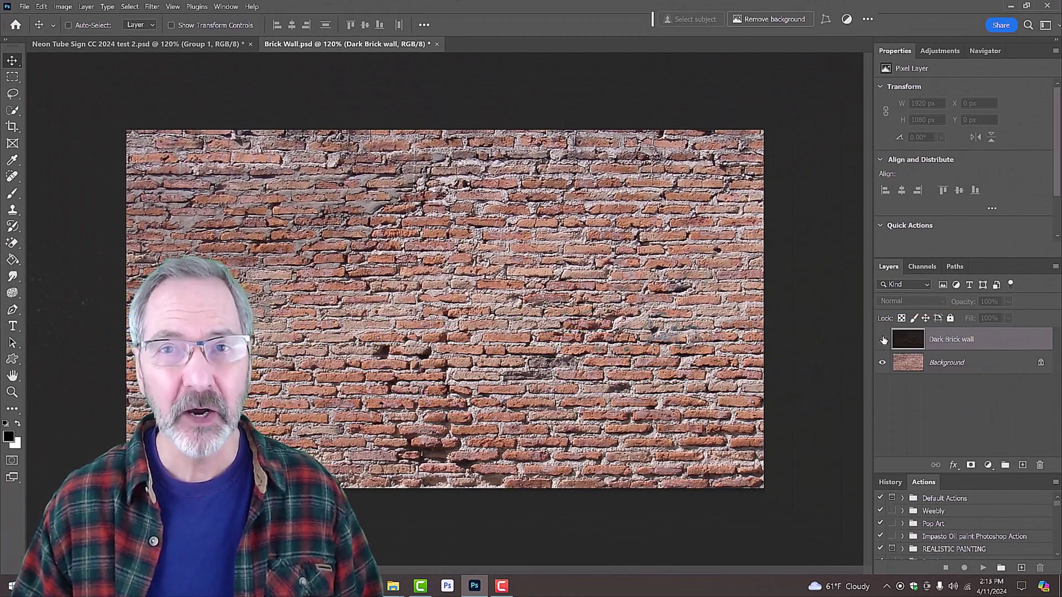
Show the Dark Brick wall layer and reset the colours to default black and white
{"action": "left_click", "coordinate": [885, 341]}
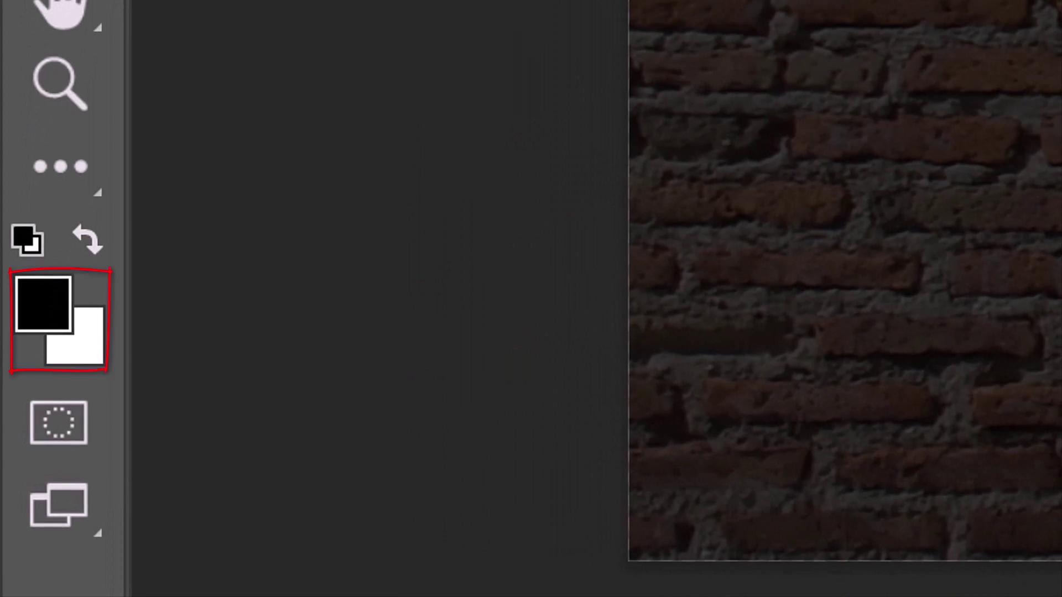
{"action": "key", "text": "d"}
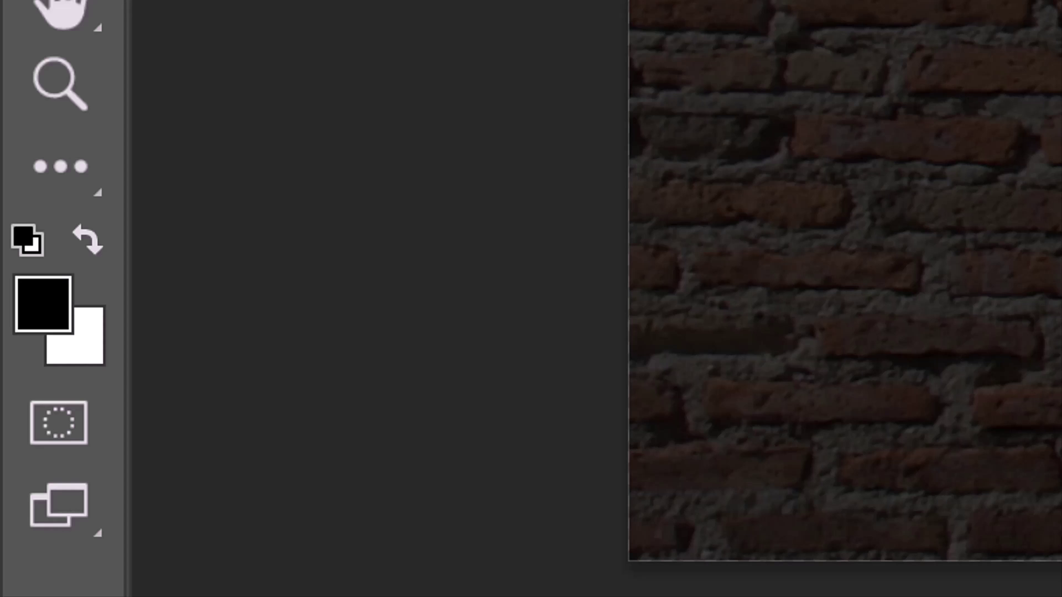
Set up white Horizontal Type in Arial Rounded MT Bold at 59 pt
{"action": "key", "text": "x"}
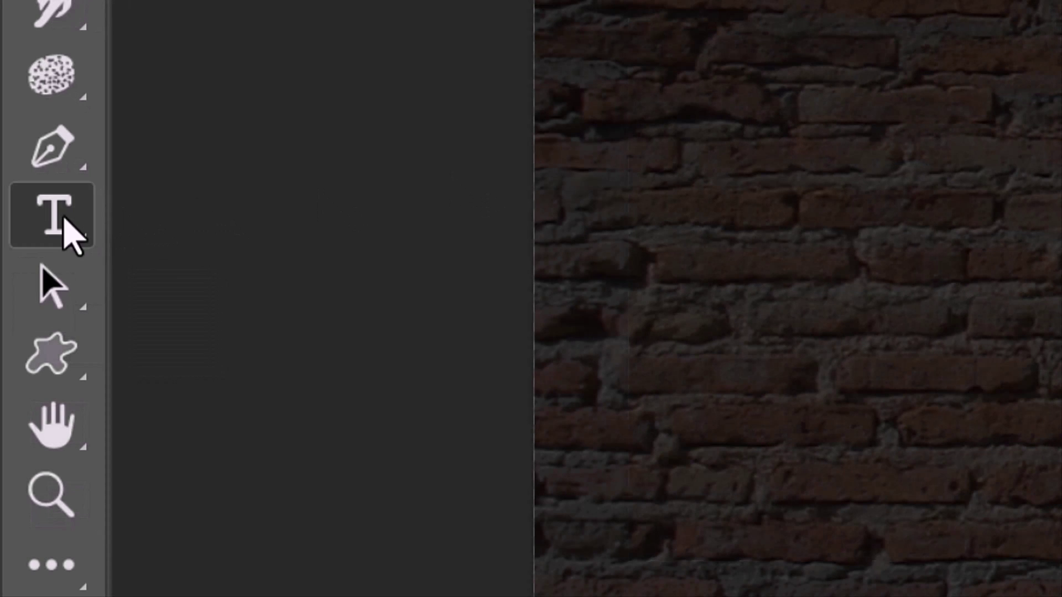
{"action": "right_click", "coordinate": [59, 217]}
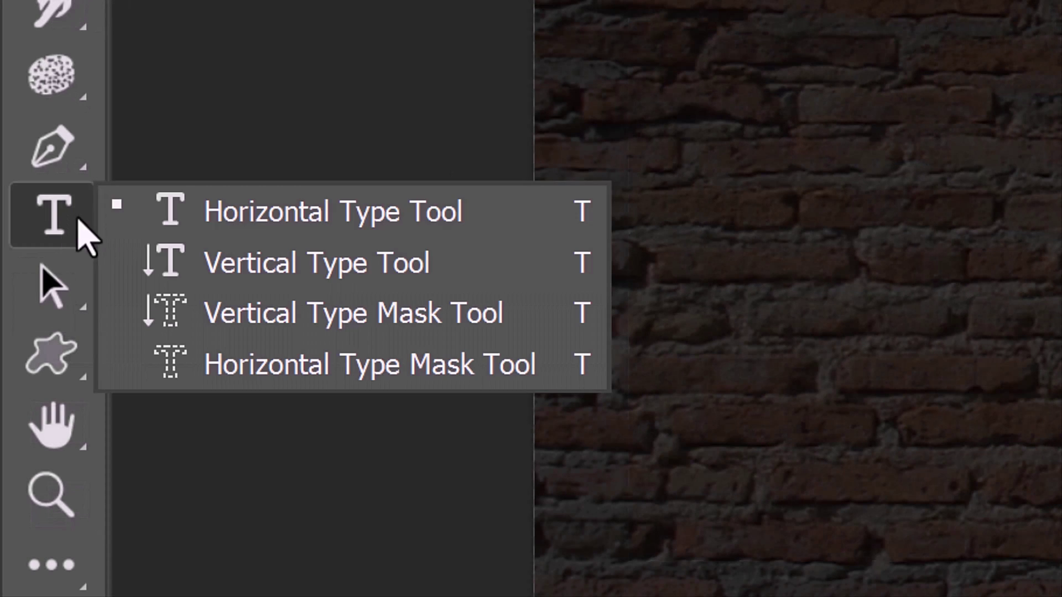
{"action": "left_click", "coordinate": [309, 217]}
{"action": "left_click", "coordinate": [447, 69]}
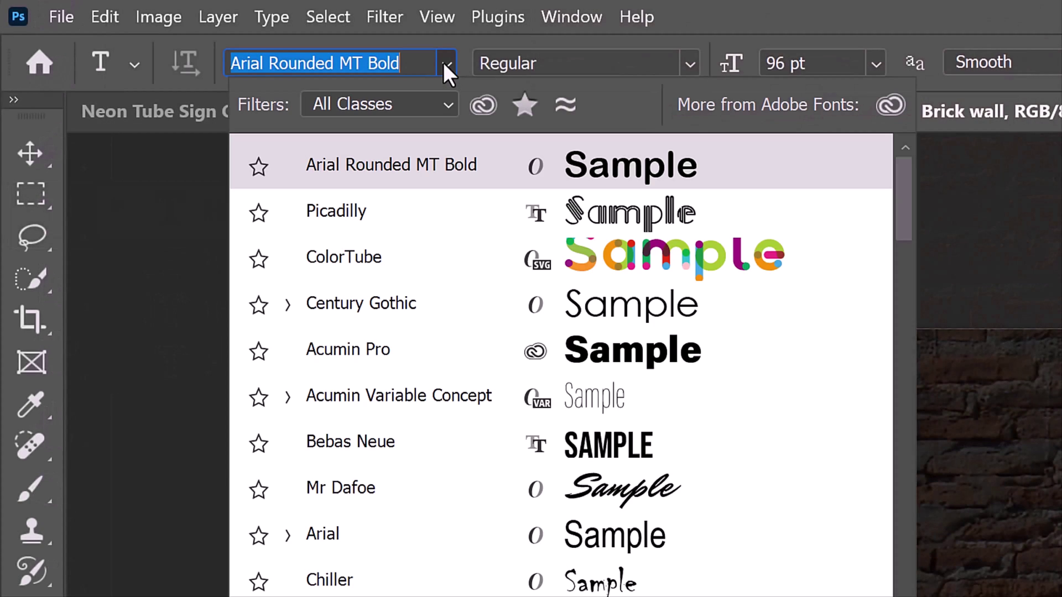
{"action": "left_click", "coordinate": [446, 65]}
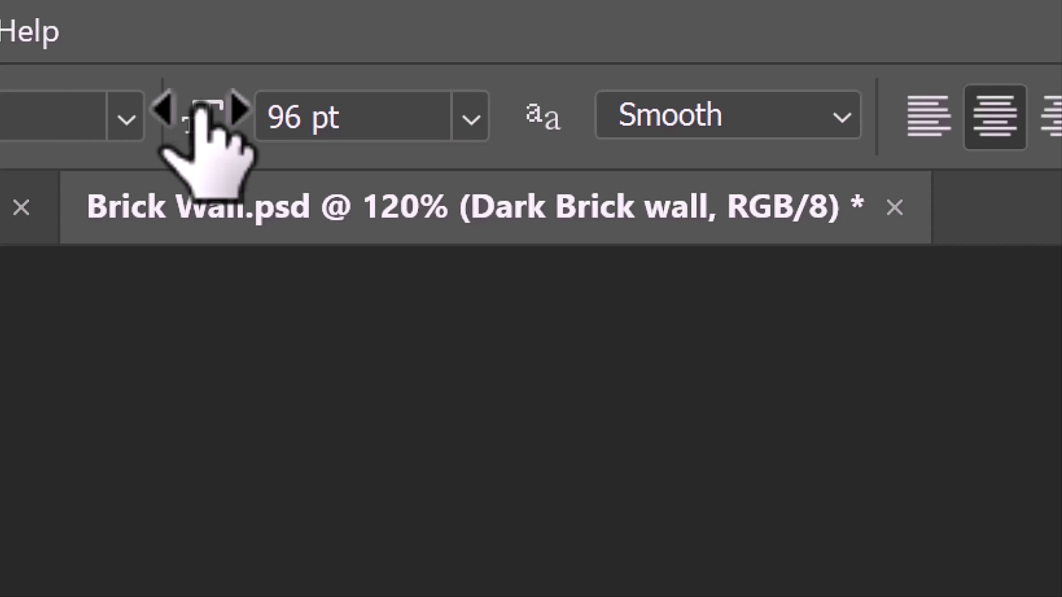
{"action": "left_click_drag", "start_coordinate": [207, 117], "coordinate": [100, 133]}
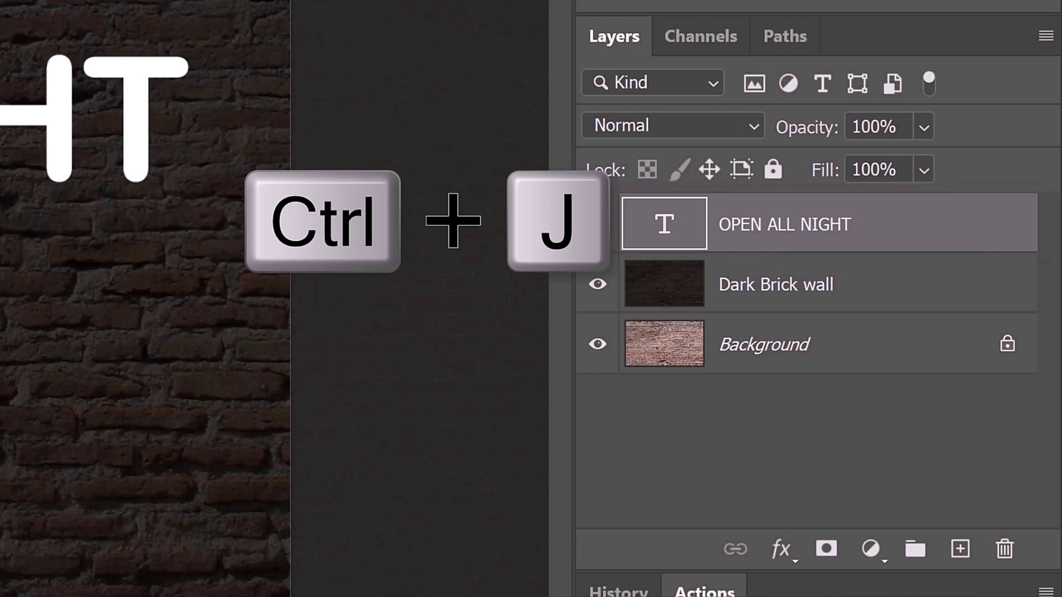
Duplicate the OPEN ALL NIGHT text layer, hide the original, and rasterize the copy
{"action": "key", "text": "ctrl+j"}
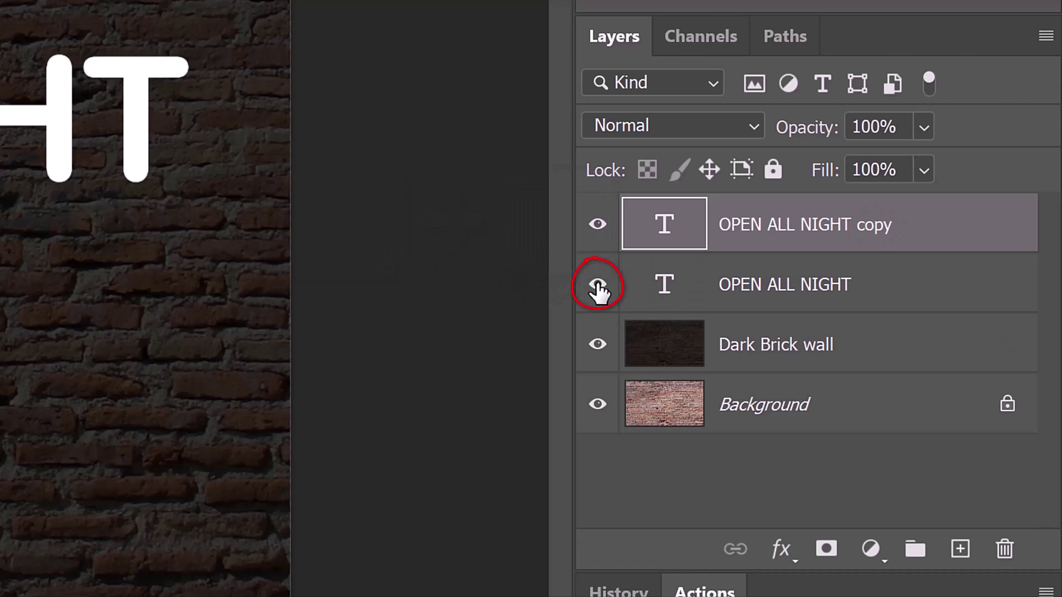
{"action": "left_click", "coordinate": [598, 287]}
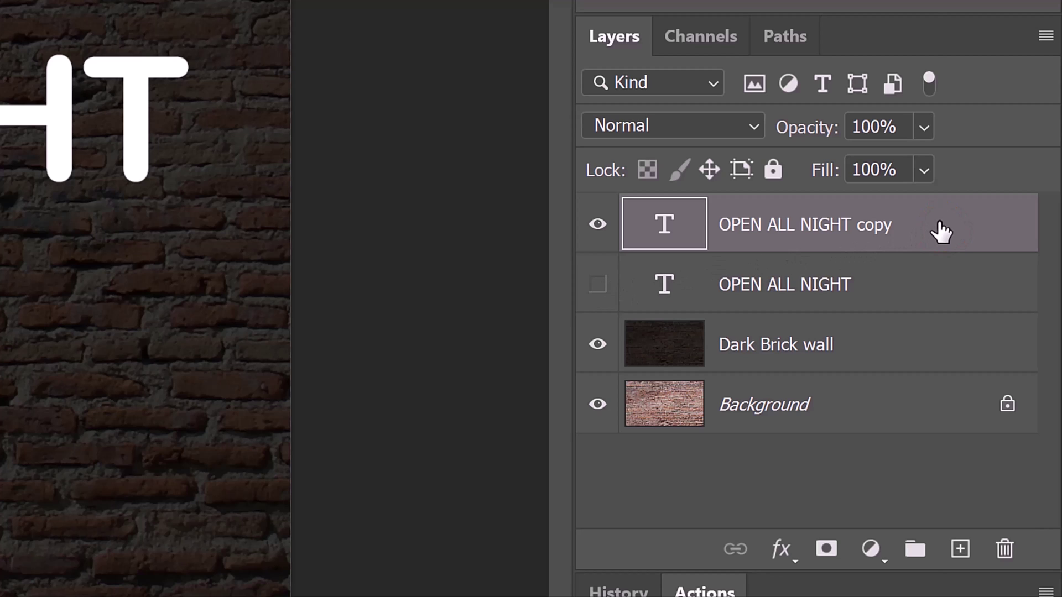
{"action": "right_click", "coordinate": [941, 230]}
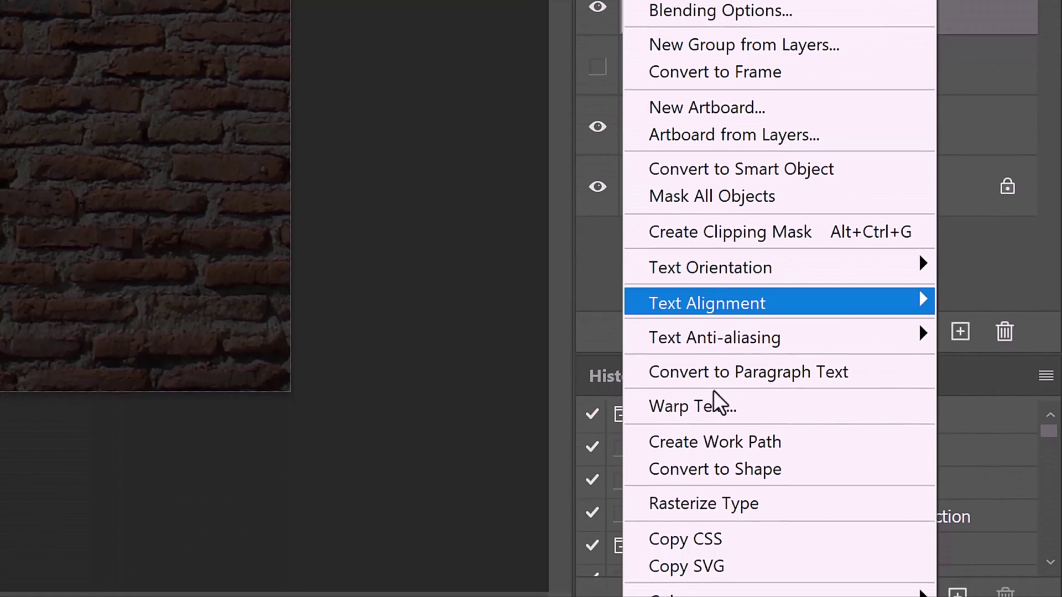
{"action": "left_click", "coordinate": [715, 507]}
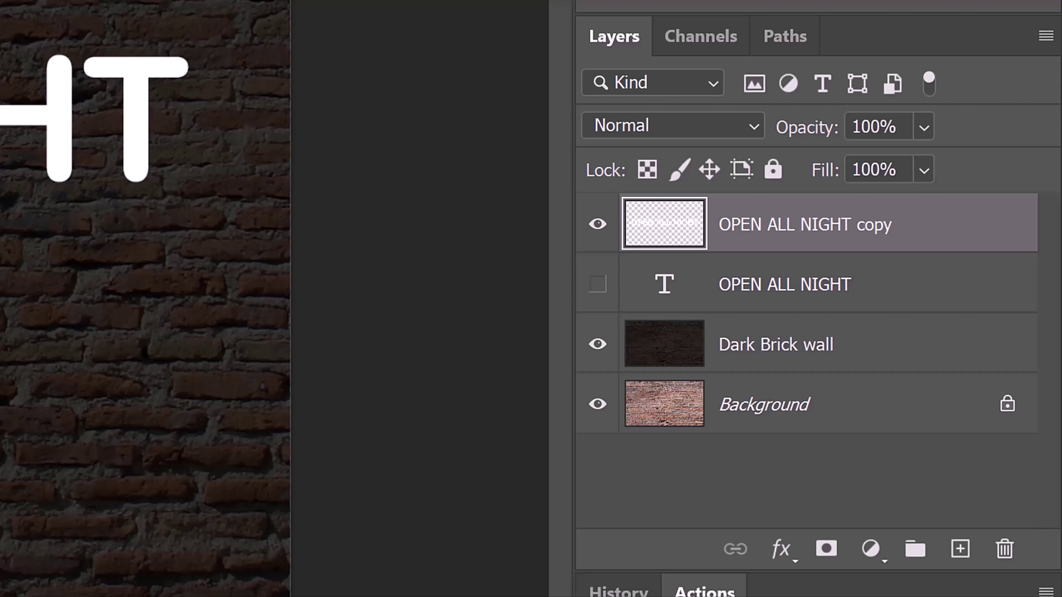
Convert the original and rasterized copy together into one smart object
{"action": "left_click", "coordinate": [661, 286], "text": "shift"}
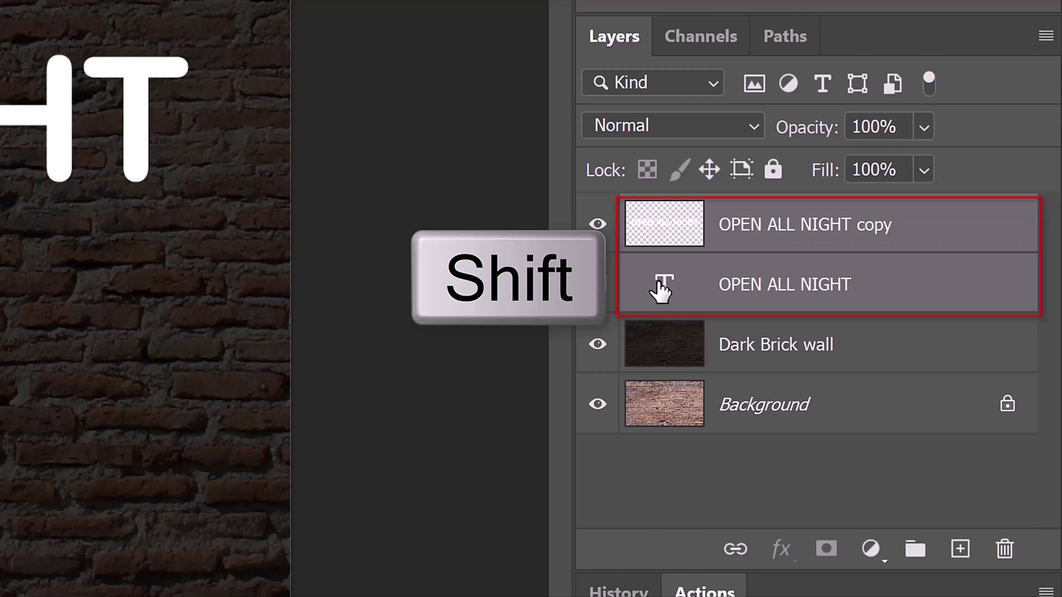
{"action": "left_click", "coordinate": [1046, 38]}
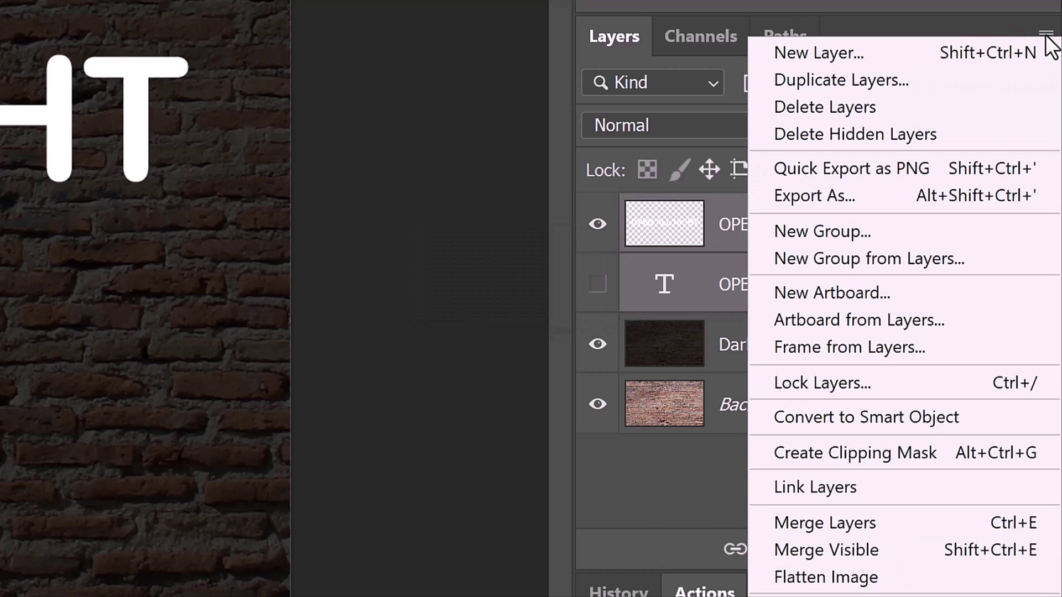
{"action": "left_click", "coordinate": [823, 417]}
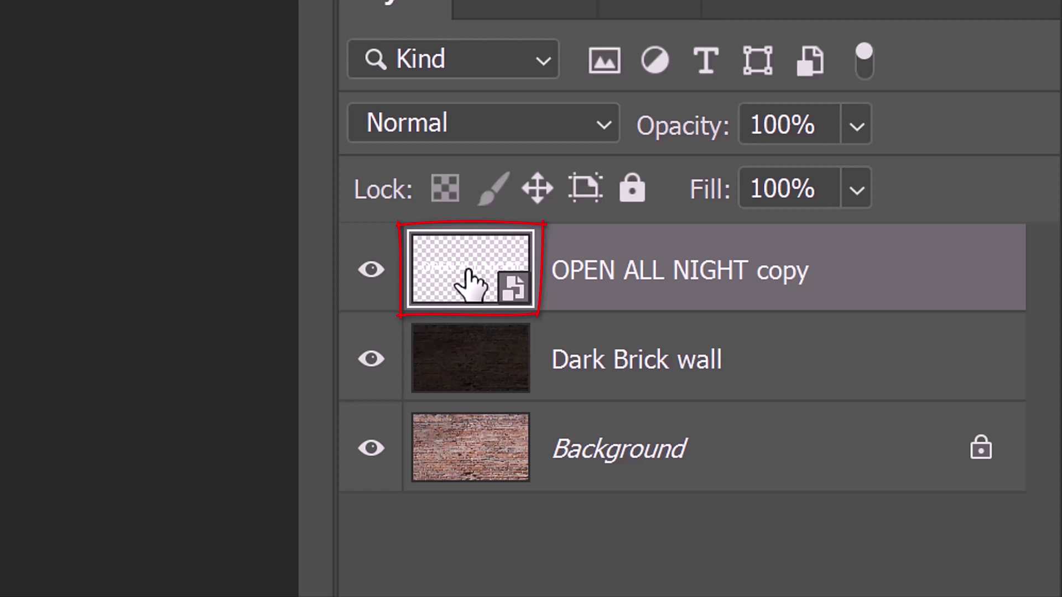
Open the smart object, add a black-filled layer under OPEN ALL NIGHT, and load the letter selection
{"action": "double_click", "coordinate": [469, 282]}
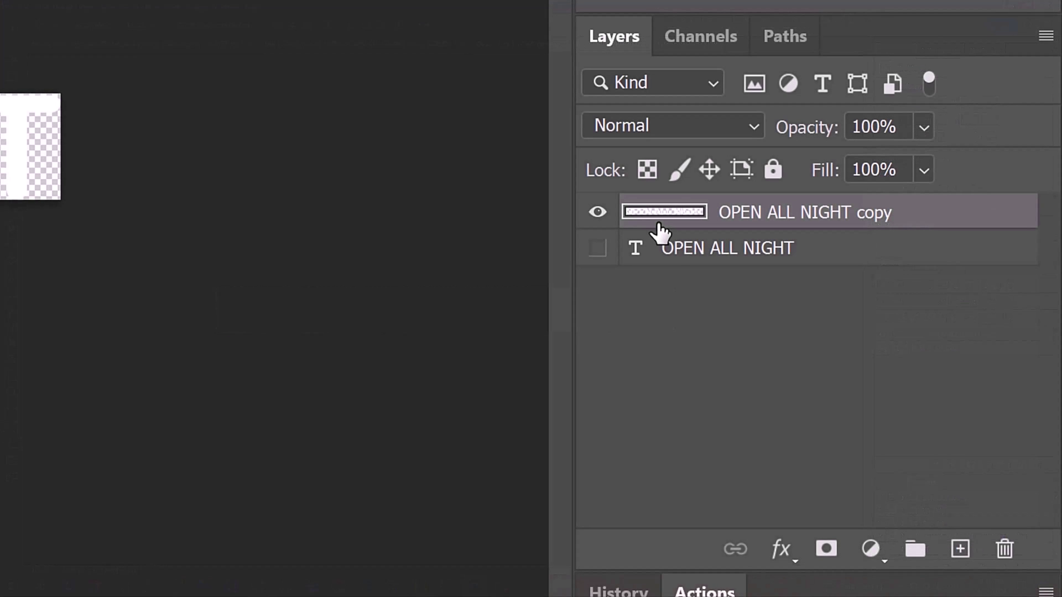
{"action": "left_click", "coordinate": [678, 254]}
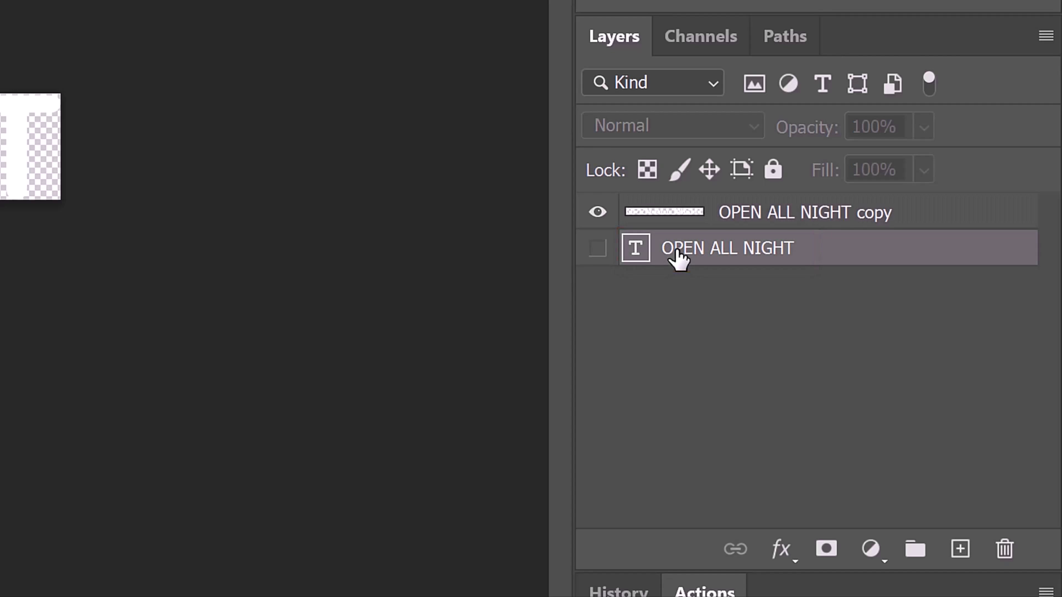
{"action": "left_click", "coordinate": [960, 550], "text": "ctrl"}
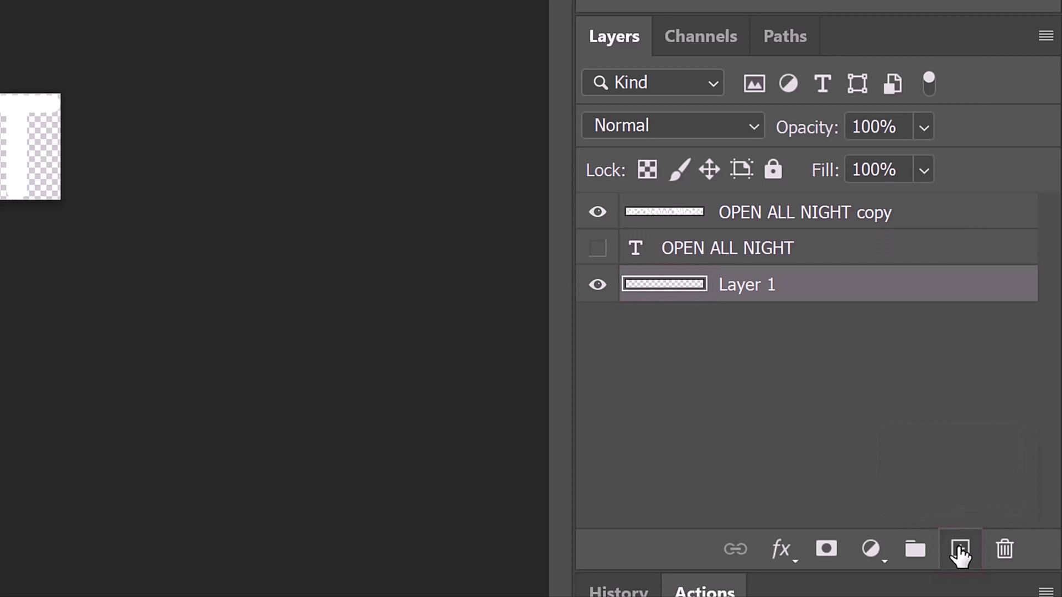
{"action": "key", "text": "ctrl+Delete"}
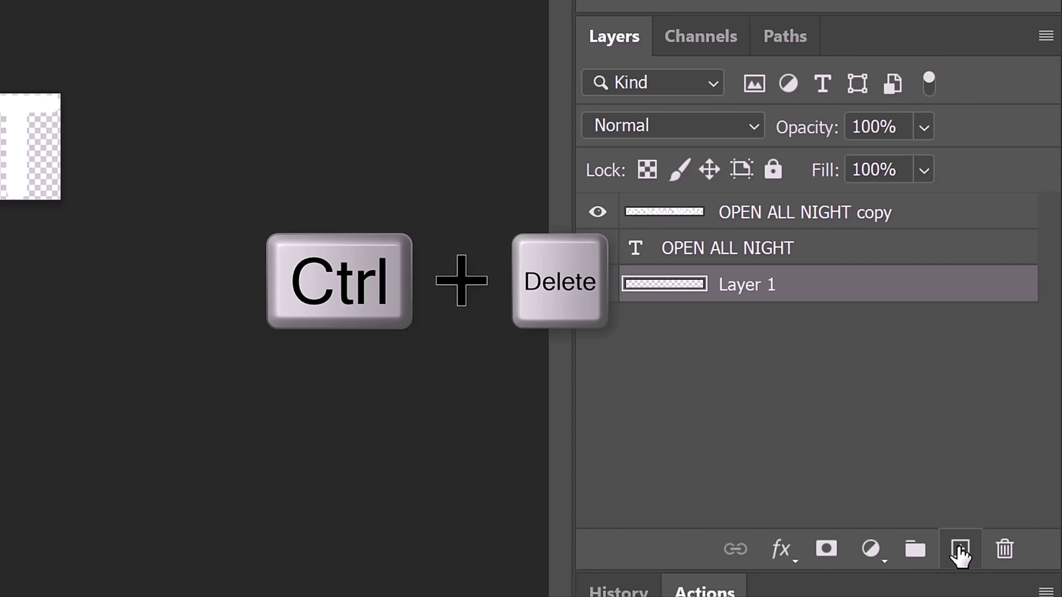
{"action": "key", "text": "ctrl+Delete"}
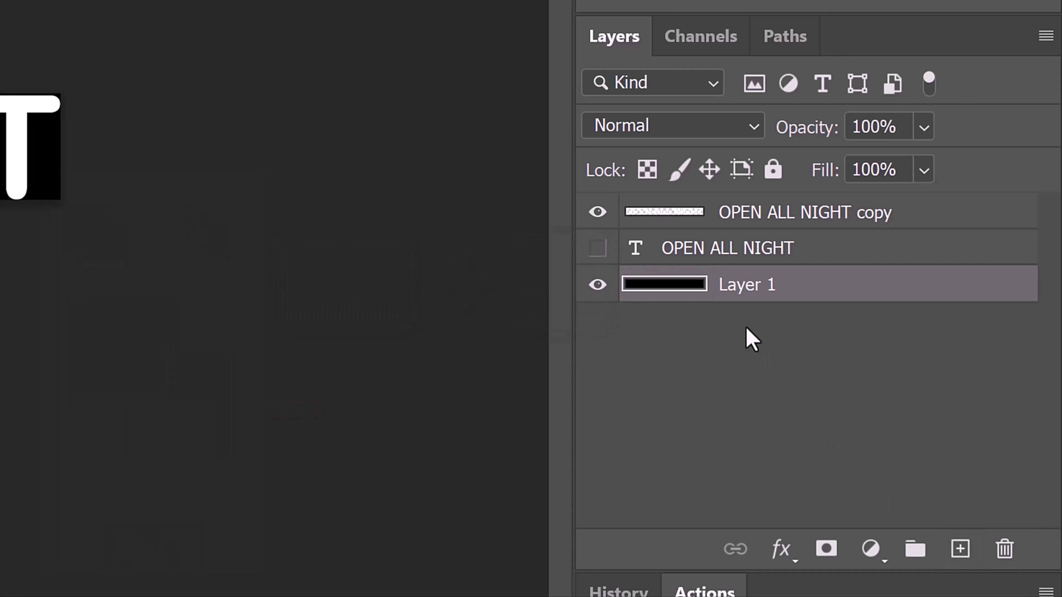
{"action": "left_click", "coordinate": [664, 213], "text": "ctrl"}
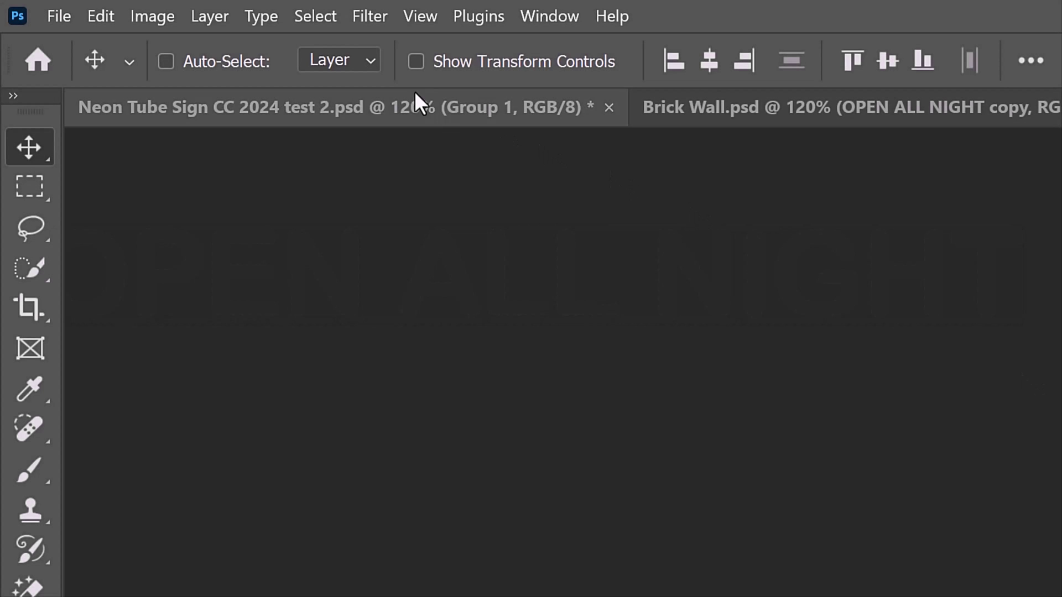
Contract the letter selection by 7 px to hollow out the letters
{"action": "left_click", "coordinate": [315, 17]}
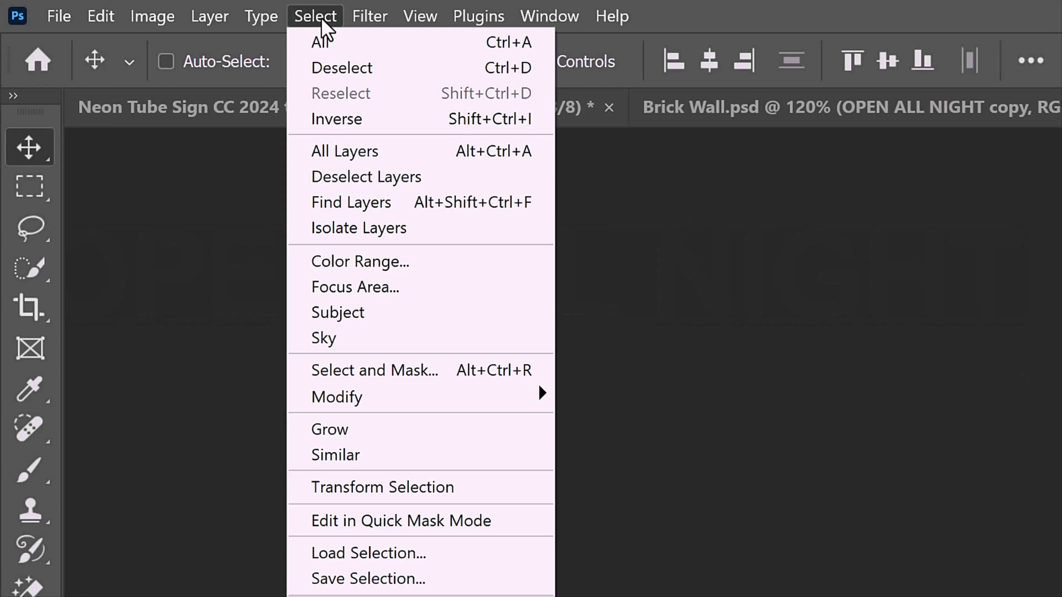
{"action": "mouse_move", "coordinate": [337, 398]}
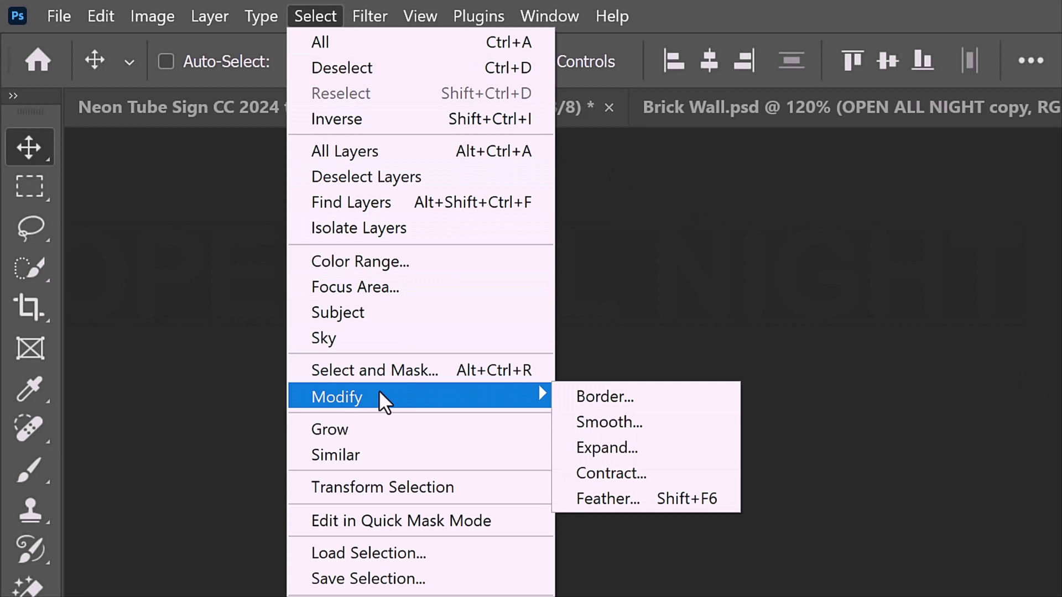
{"action": "left_click", "coordinate": [615, 471]}
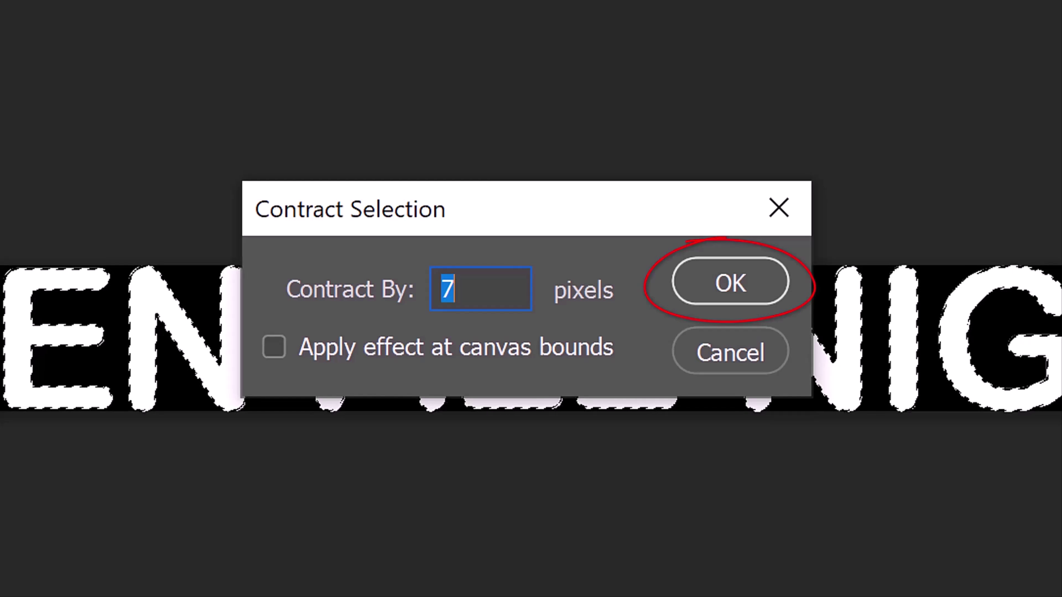
{"action": "key", "text": "Return"}
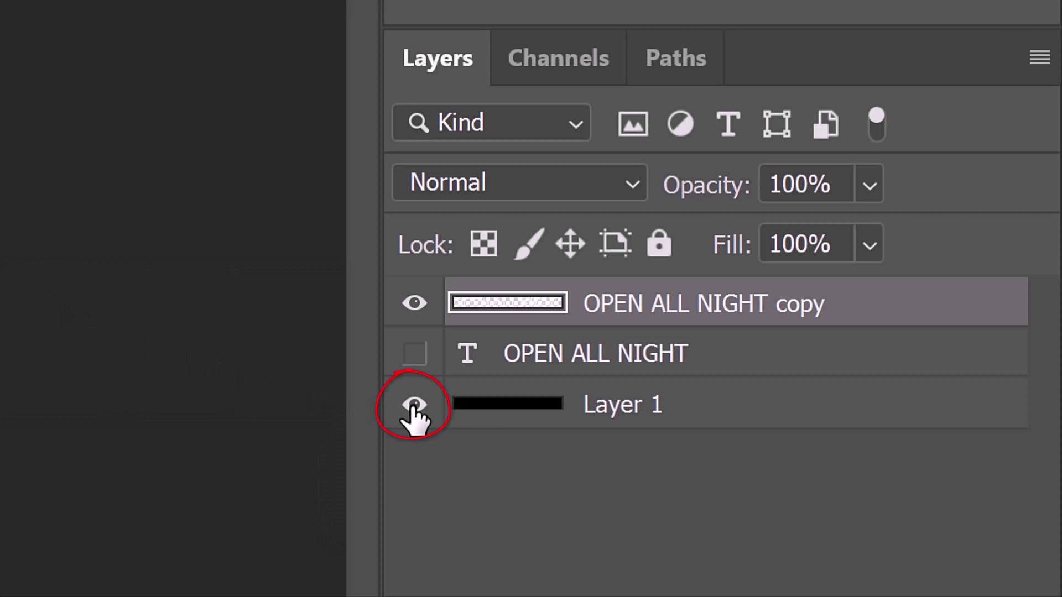
Hide the black Layer 1, then save and close the smart object
{"action": "left_click", "coordinate": [415, 407]}
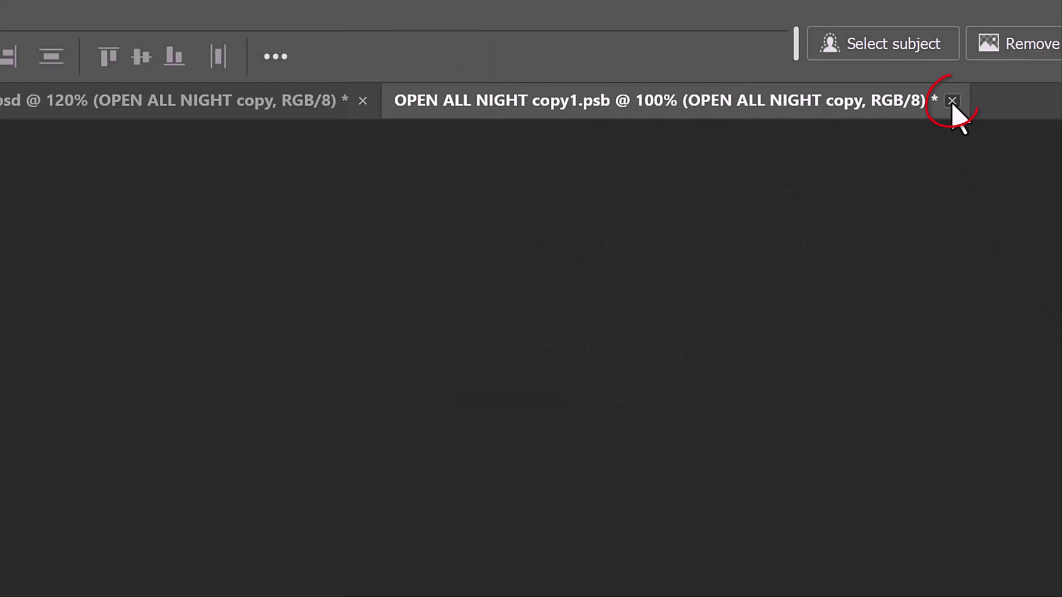
{"action": "left_click", "coordinate": [952, 101]}
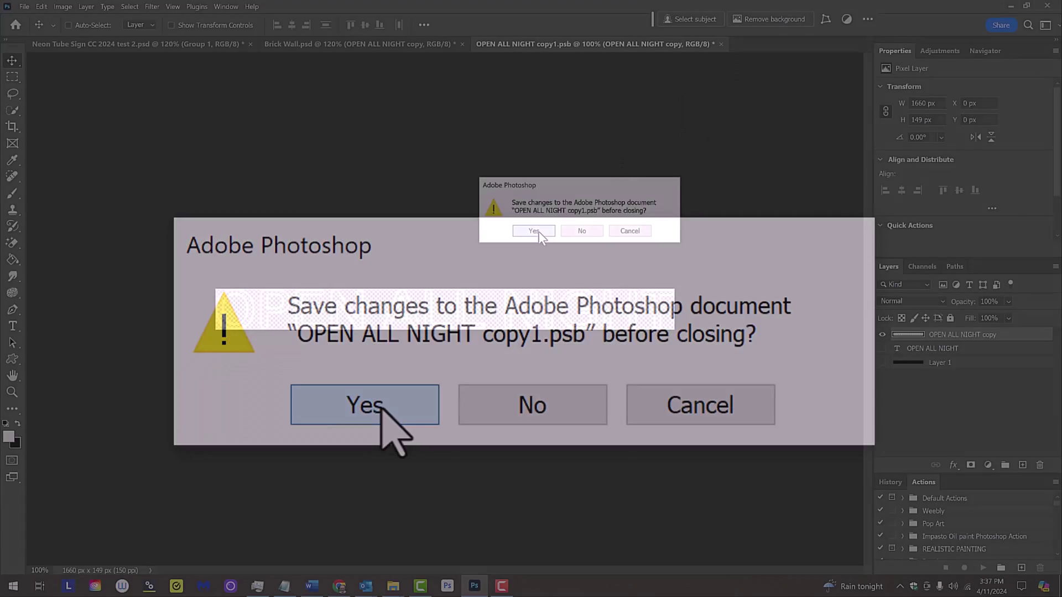
{"action": "left_click", "coordinate": [366, 405]}
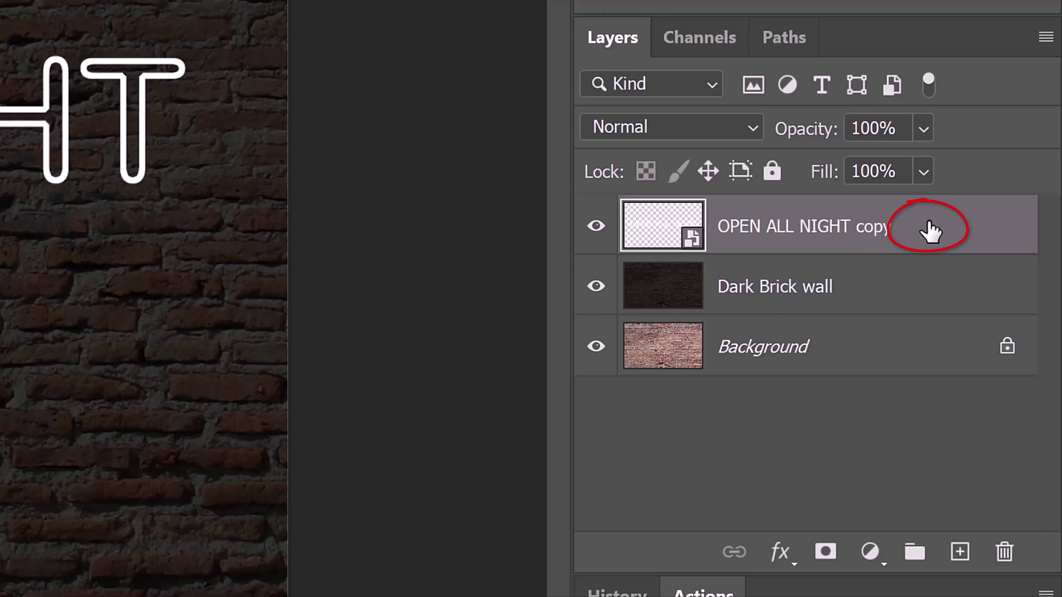
Enable Outer Glow on OPEN ALL NIGHT copy with magenta colour E402FF
{"action": "double_click", "coordinate": [930, 227]}
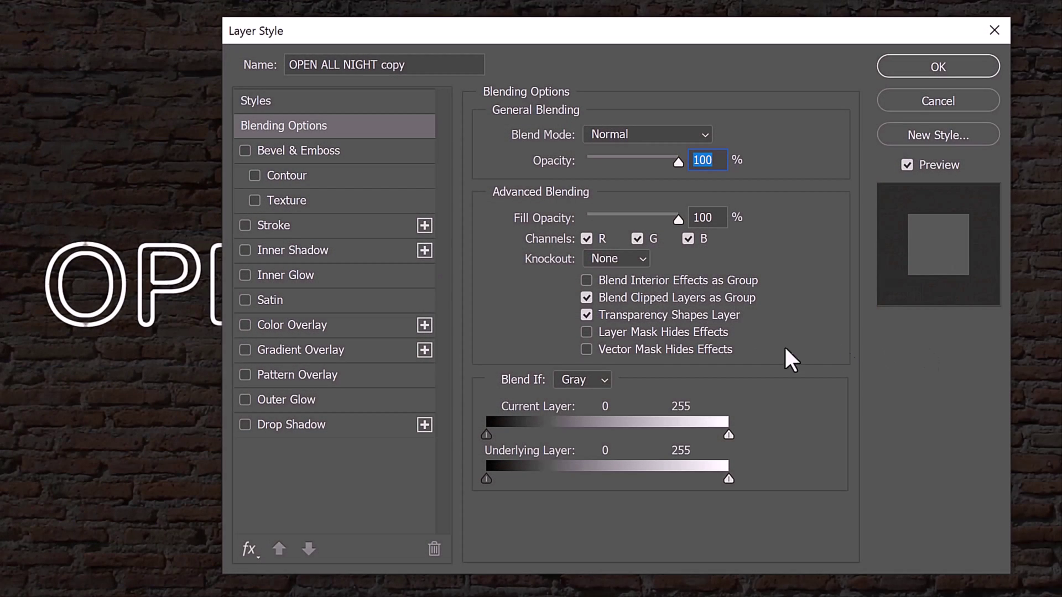
{"action": "left_click", "coordinate": [292, 399]}
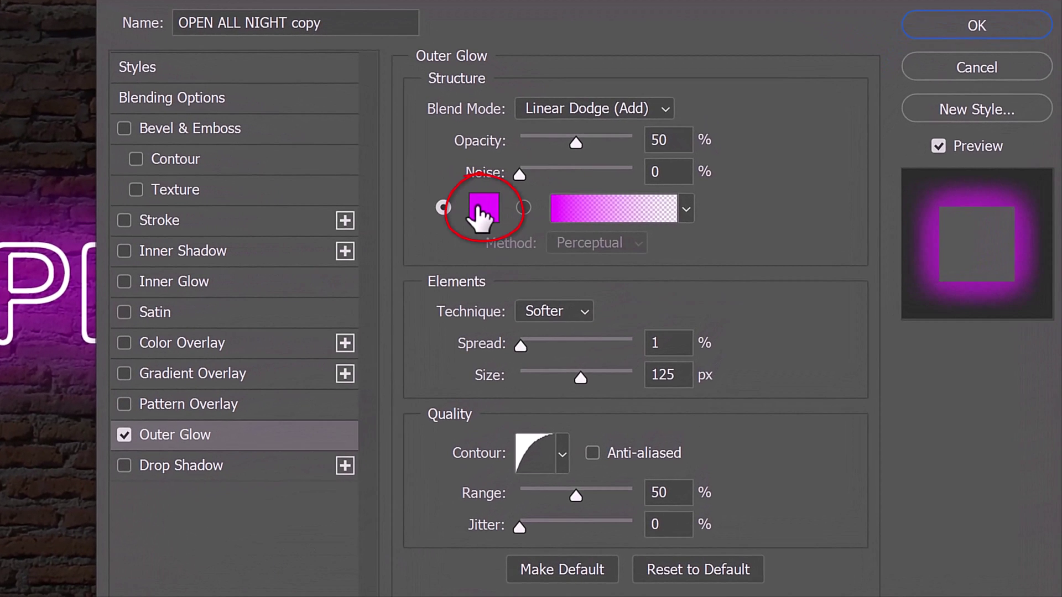
{"action": "left_click", "coordinate": [483, 210]}
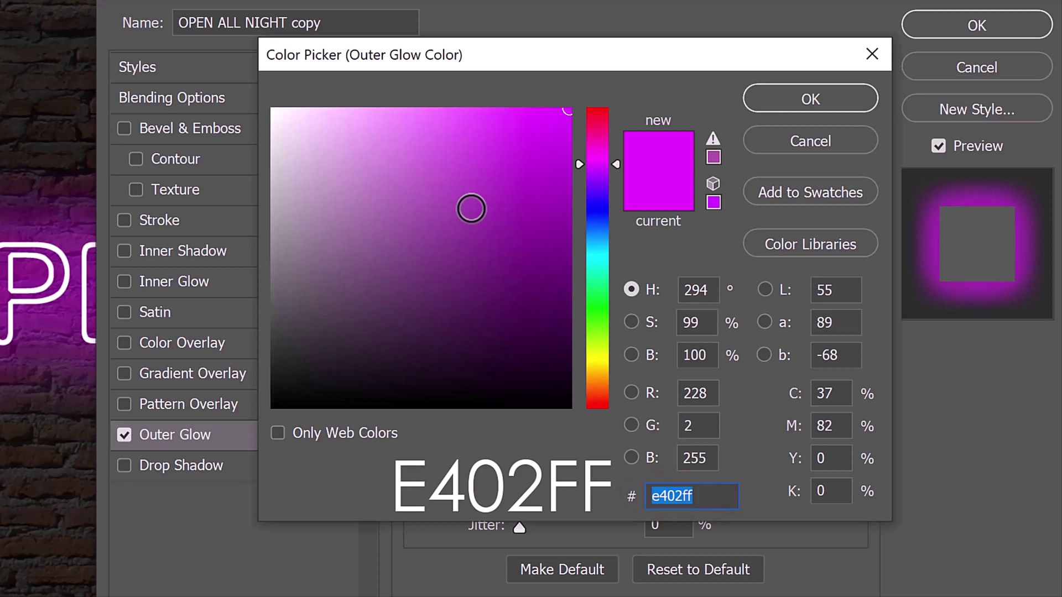
{"action": "left_click", "coordinate": [810, 99]}
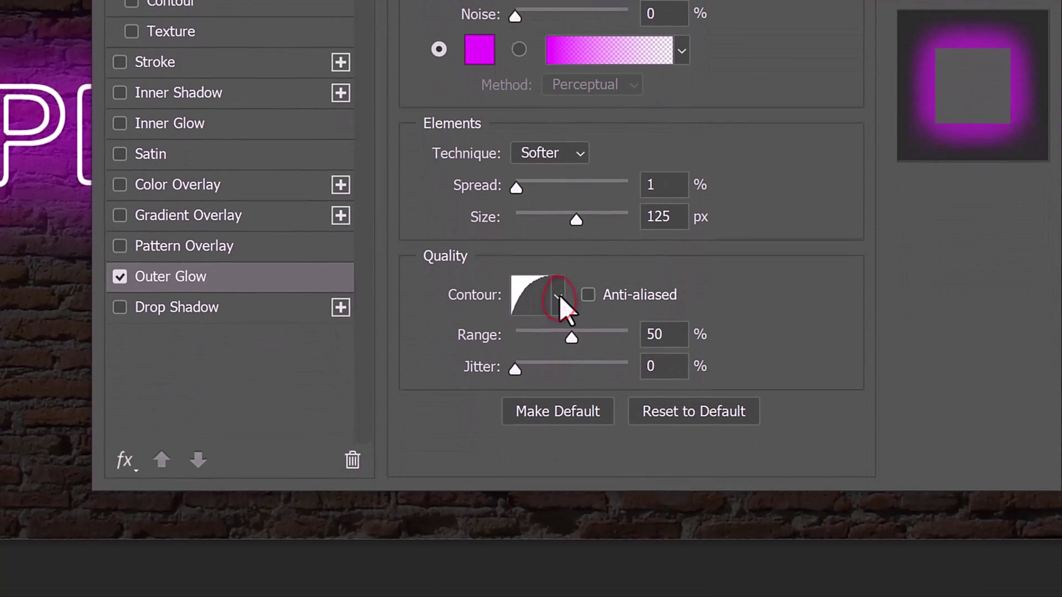
Browse the Outer Glow contour presets and their display options
{"action": "left_click", "coordinate": [564, 458]}
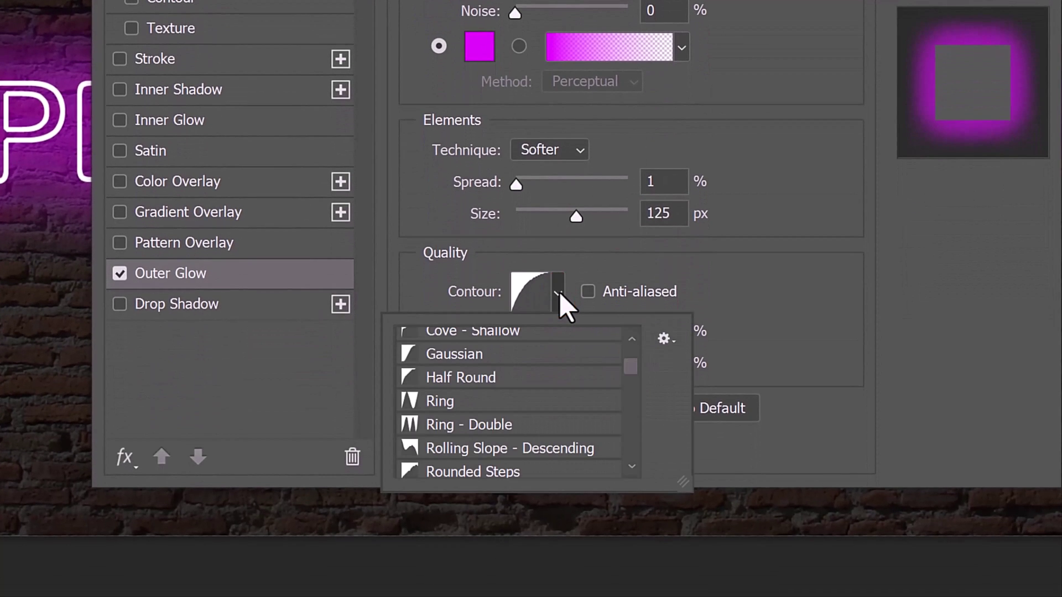
{"action": "left_click", "coordinate": [663, 340]}
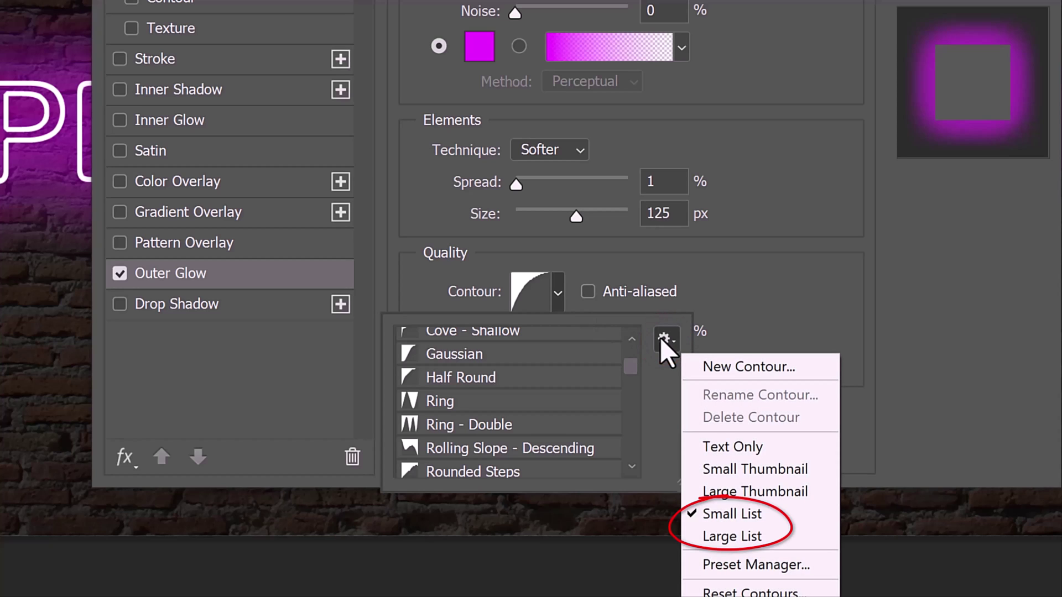
{"action": "left_click", "coordinate": [776, 307]}
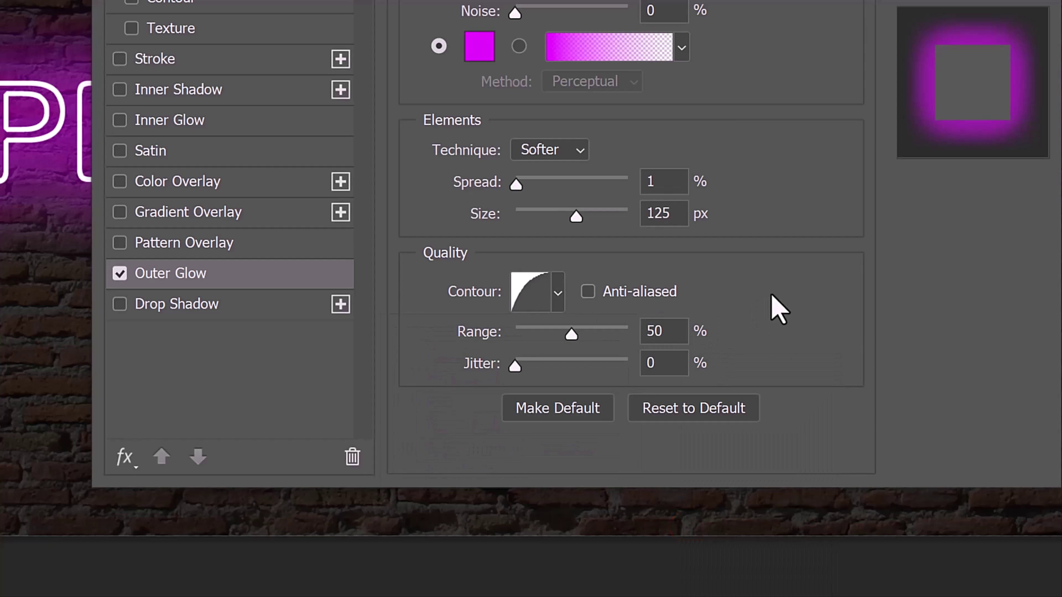
{"action": "left_click", "coordinate": [558, 293]}
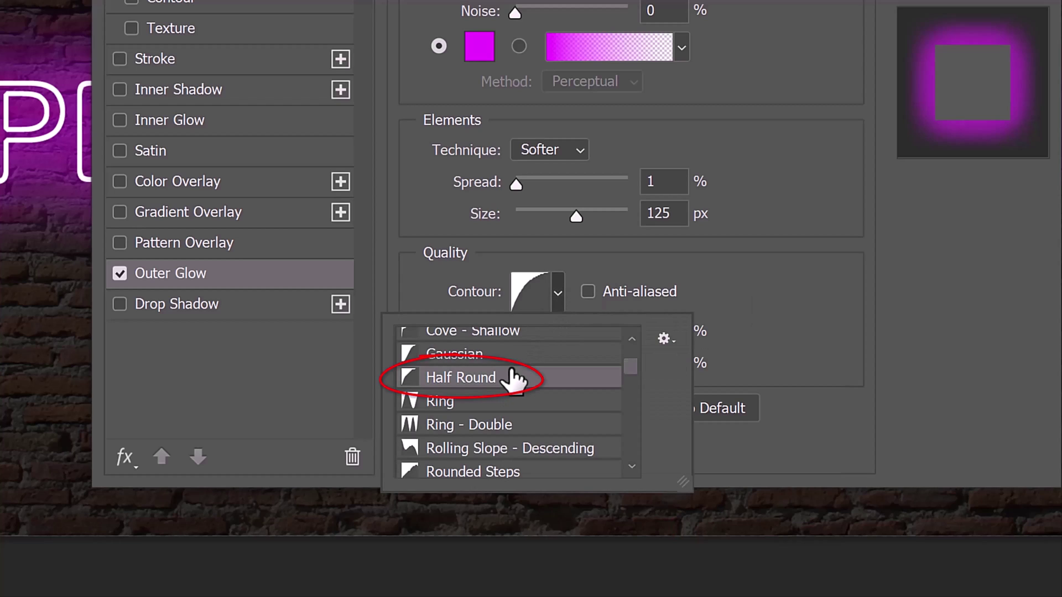
{"action": "left_click", "coordinate": [743, 300]}
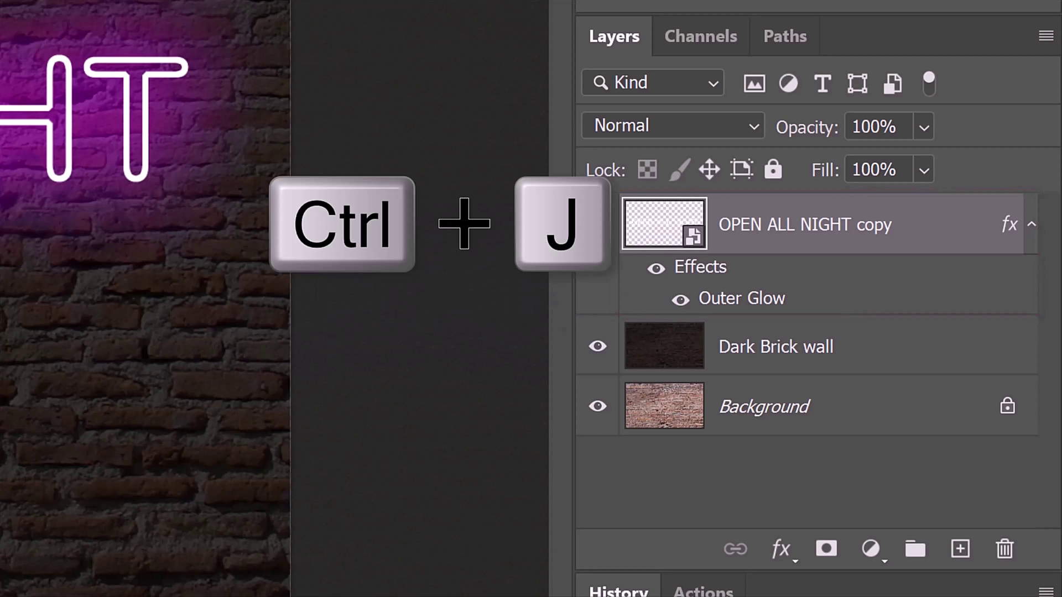
Duplicate the glowing text layer and switch the copy's glow to Soft Light
{"action": "key", "text": "ctrl+j"}
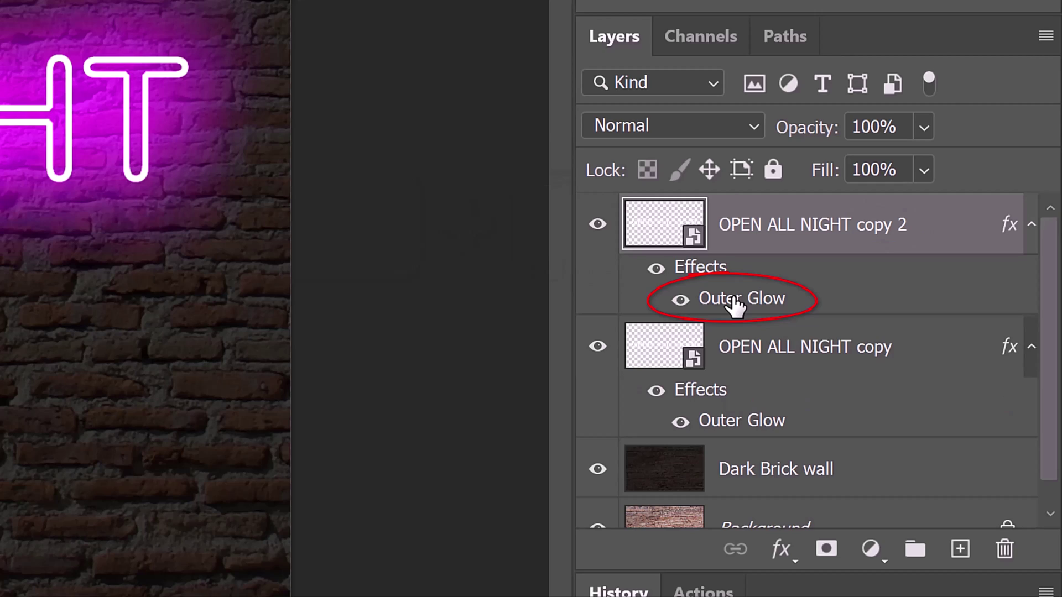
{"action": "double_click", "coordinate": [736, 300]}
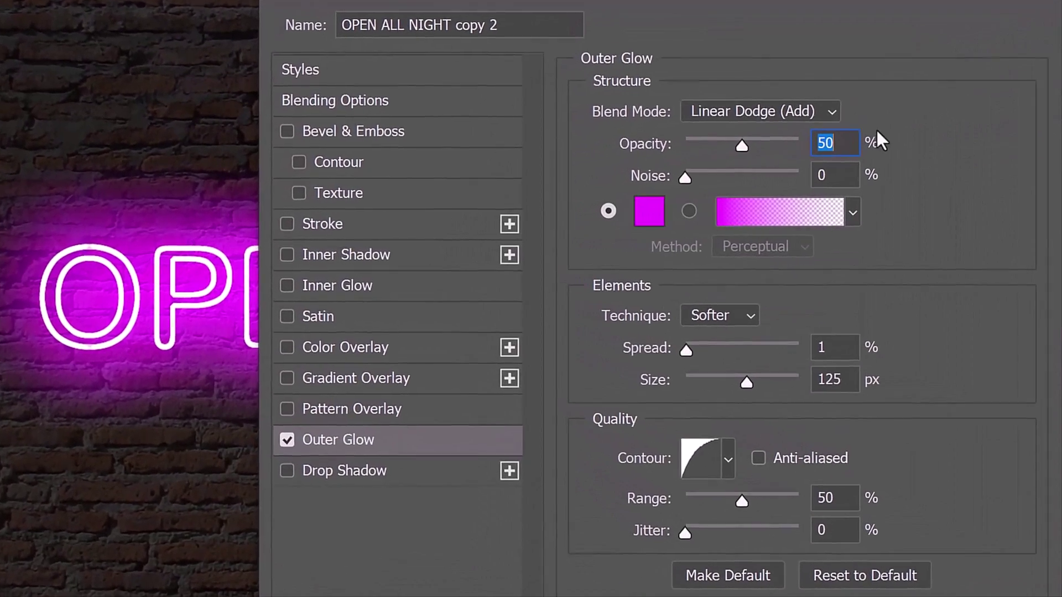
{"action": "left_click", "coordinate": [830, 110]}
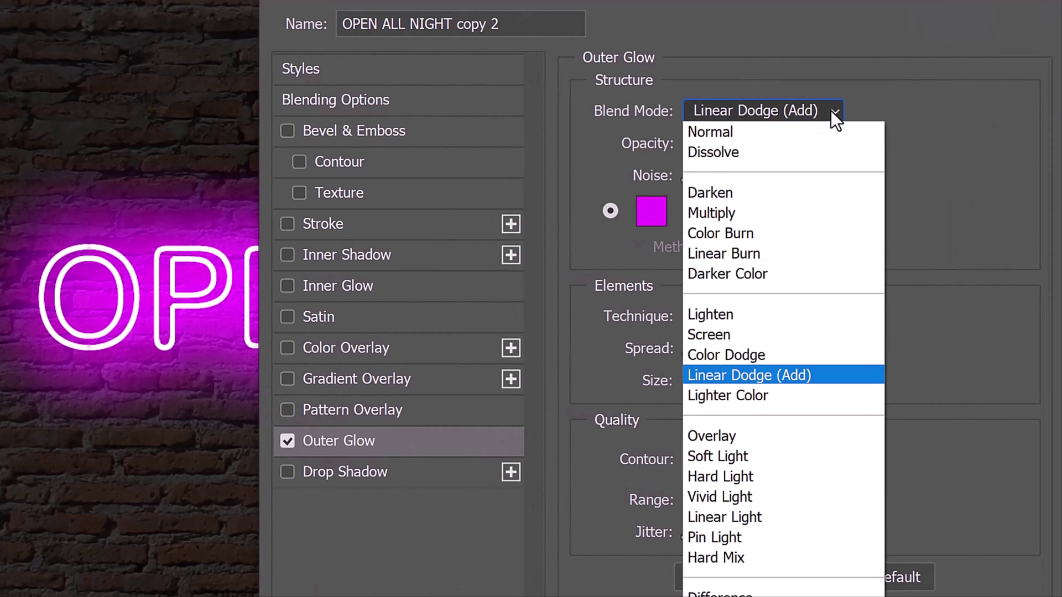
{"action": "left_click", "coordinate": [714, 453]}
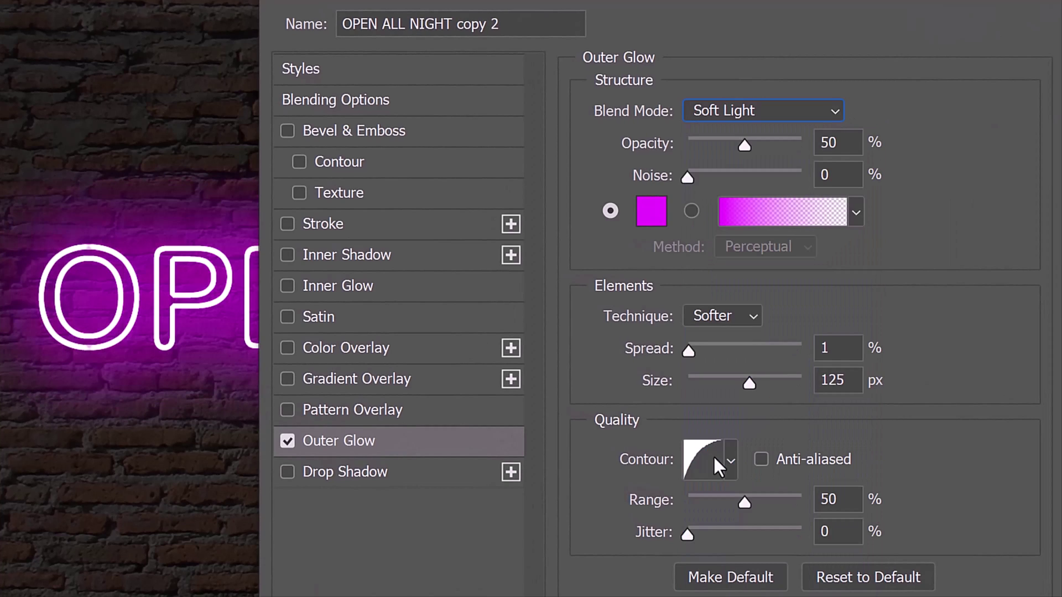
Tighten the copy's glow to 80% opacity, 0 spread and 35 px size
{"action": "double_click", "coordinate": [829, 142]}
{"action": "type", "text": "80"}
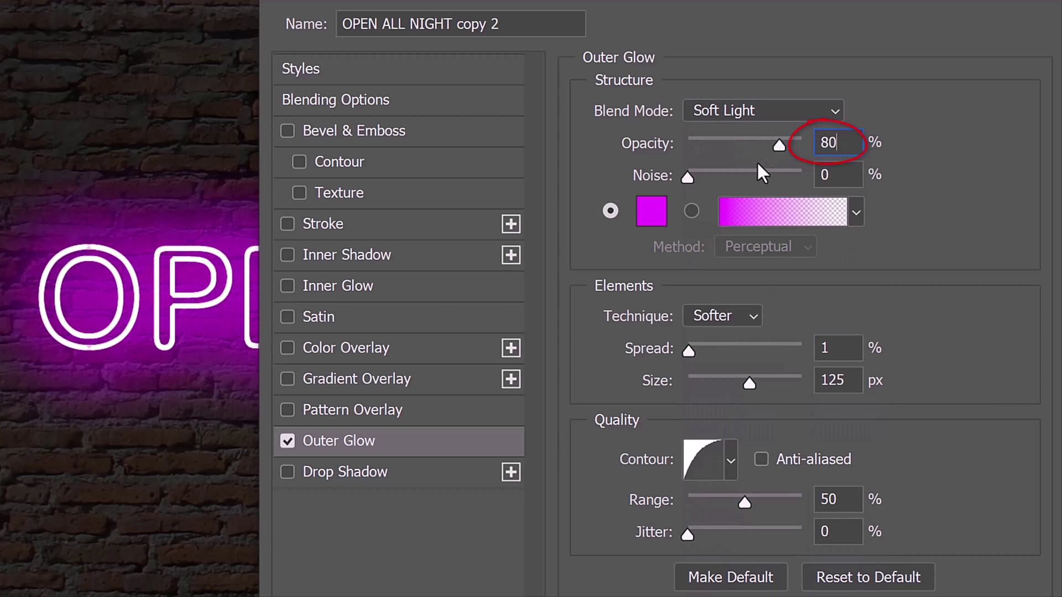
{"action": "left_click", "coordinate": [687, 350]}
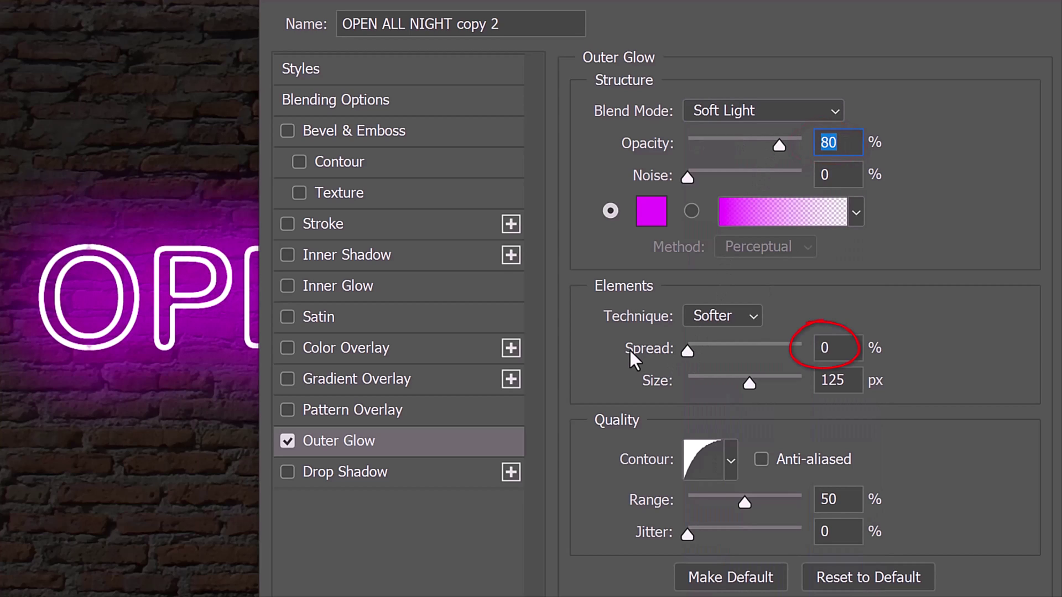
{"action": "left_click", "coordinate": [824, 347]}
{"action": "double_click", "coordinate": [832, 380]}
{"action": "type", "text": "35"}
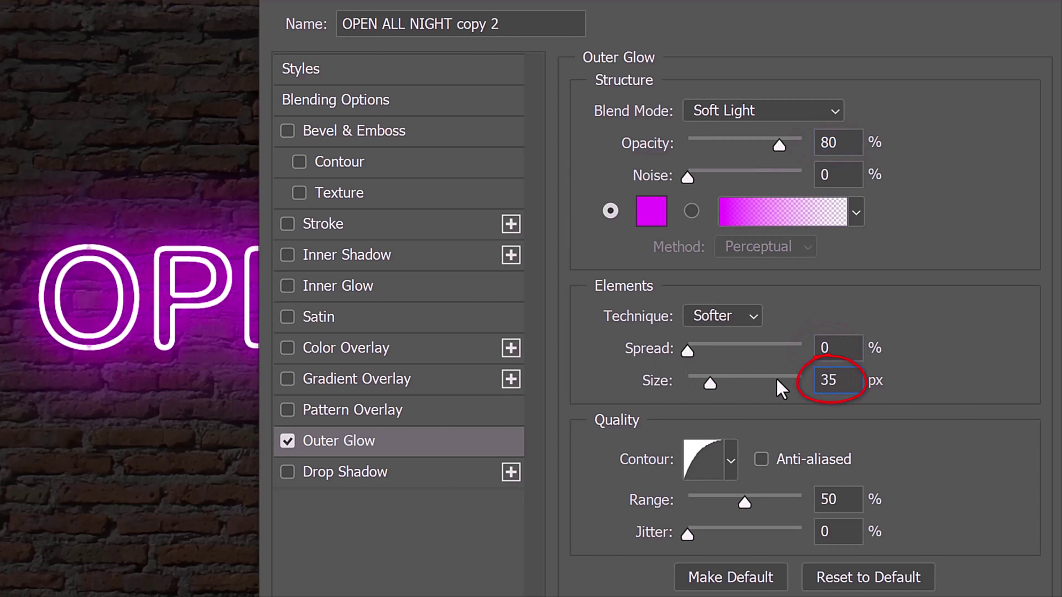
{"action": "left_click", "coordinate": [730, 460]}
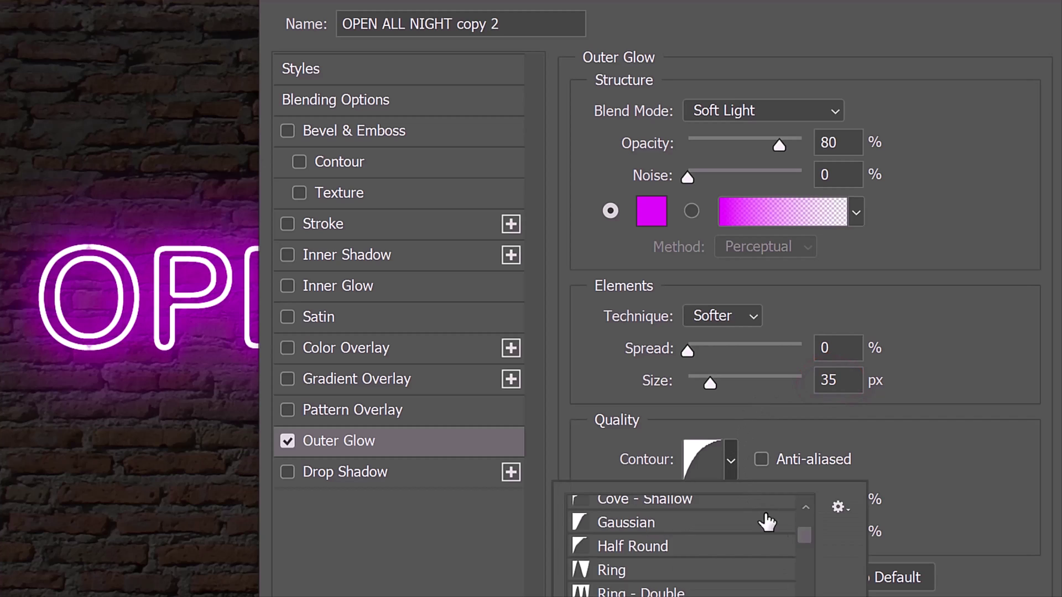
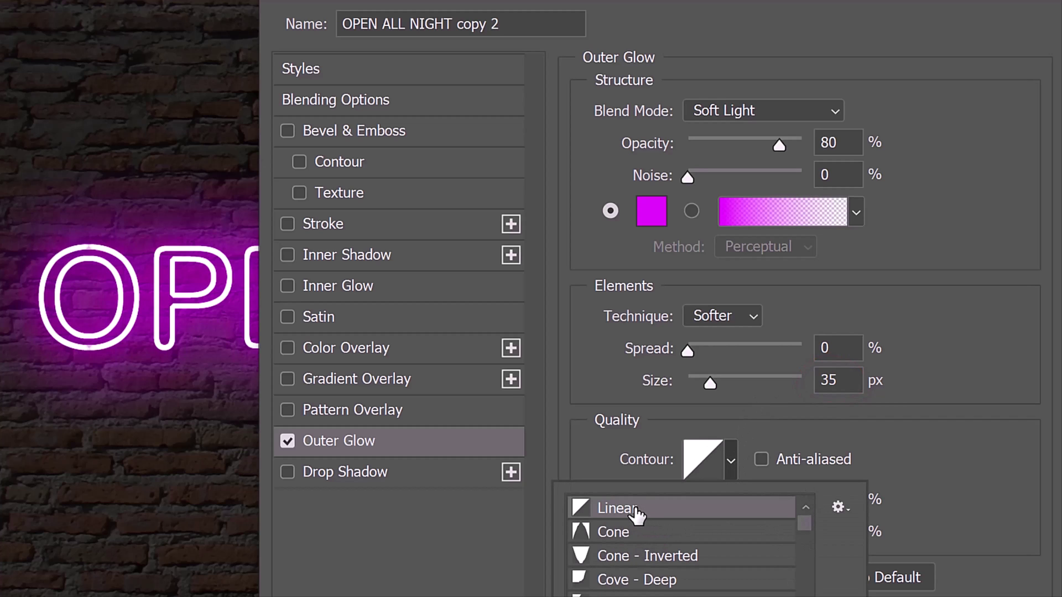
Collapse the Contour options and add a 15% Linear Burn drop shadow (distance 15, spread 10, size 10)
{"action": "left_click", "coordinate": [959, 446]}
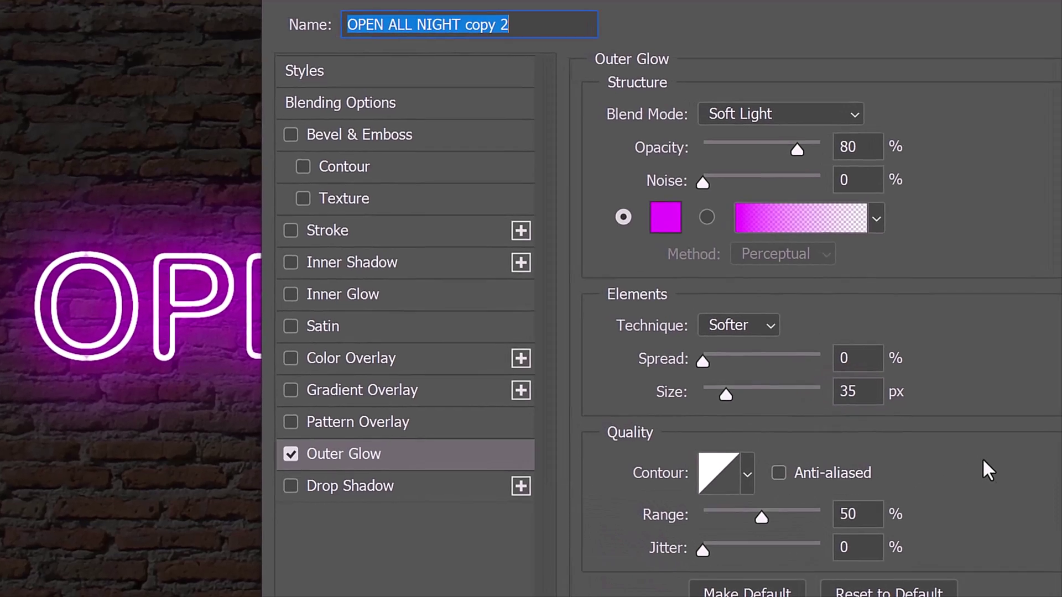
{"action": "left_click", "coordinate": [361, 521]}
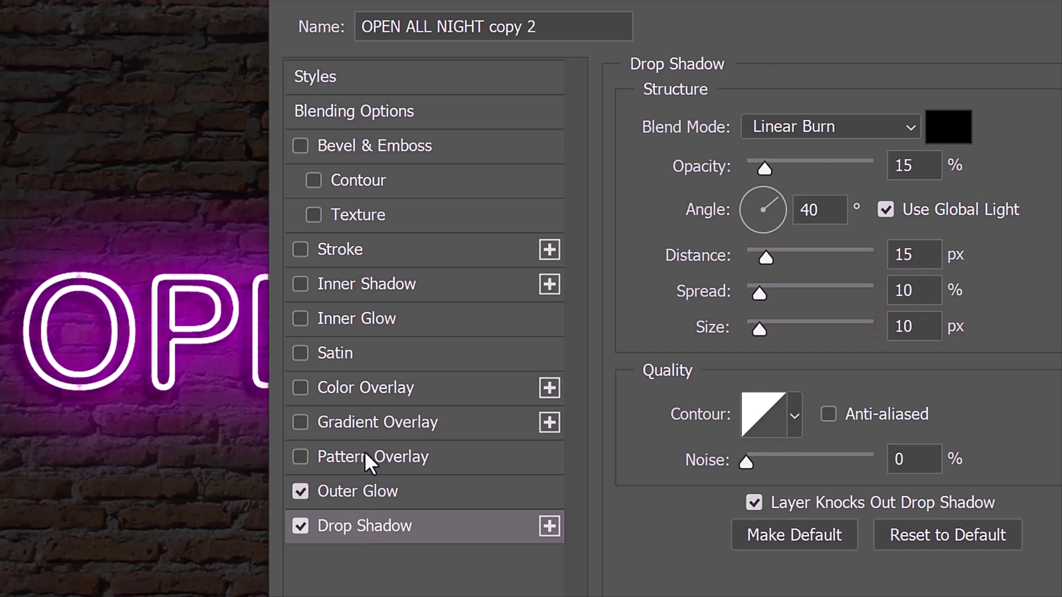
Enable a Color Overlay on the text and set its color to hex FF7EFF
{"action": "left_click", "coordinate": [360, 384]}
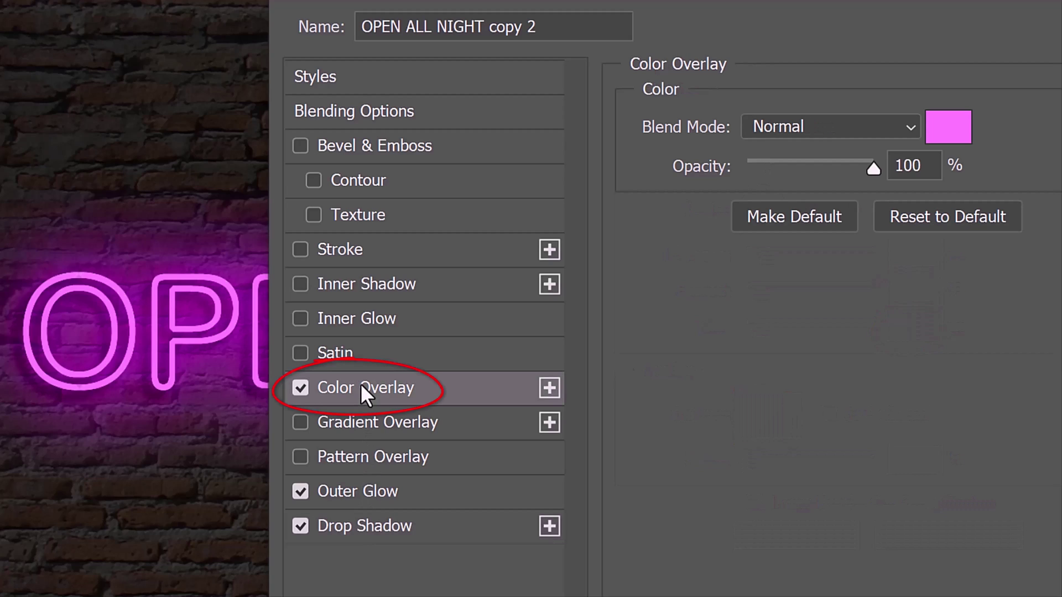
{"action": "left_click", "coordinate": [945, 129]}
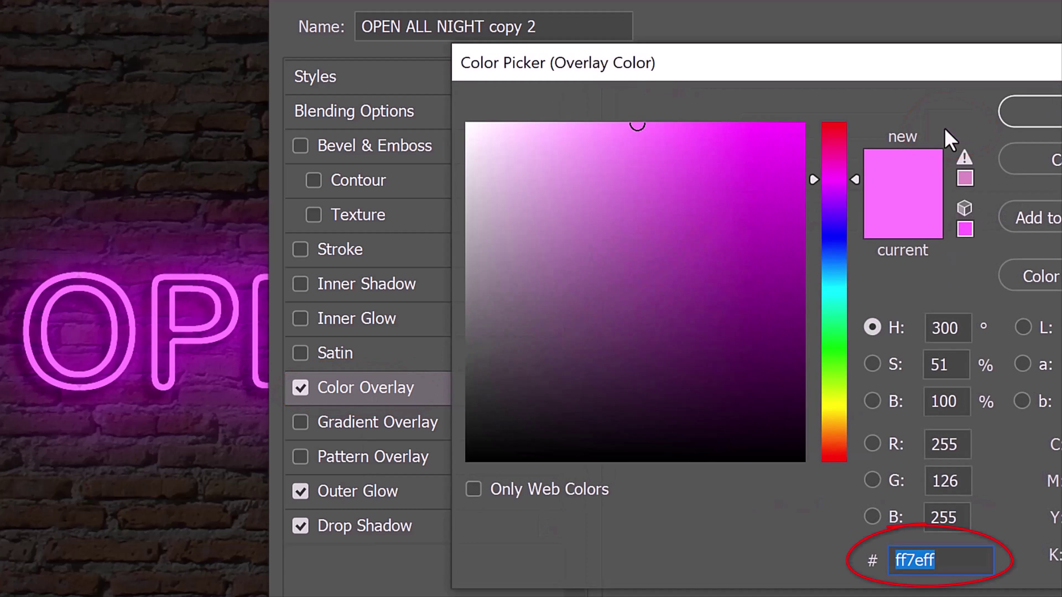
{"action": "type", "text": "F"}
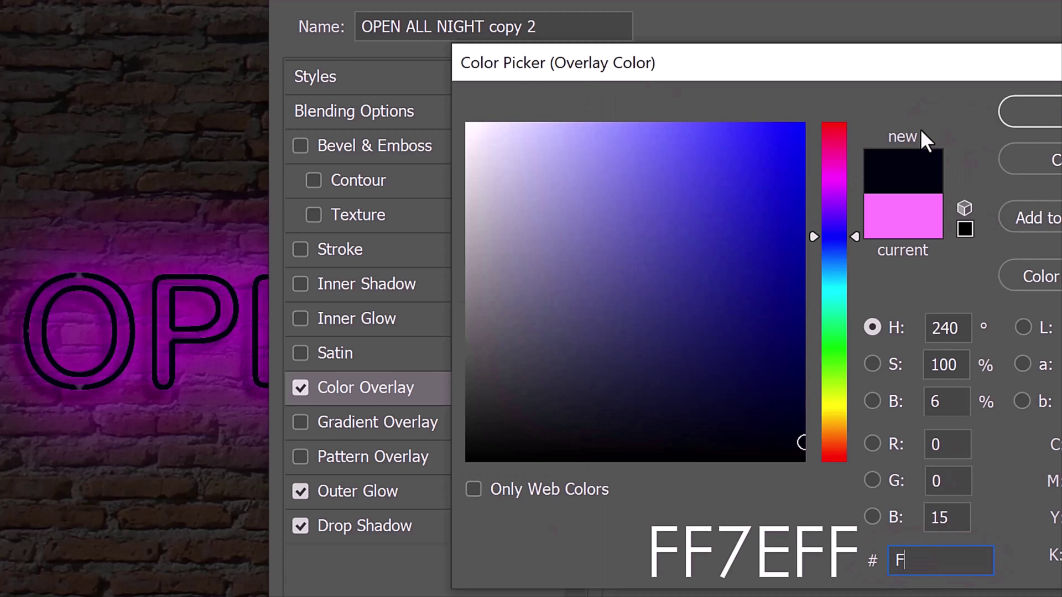
{"action": "type", "text": "F7"}
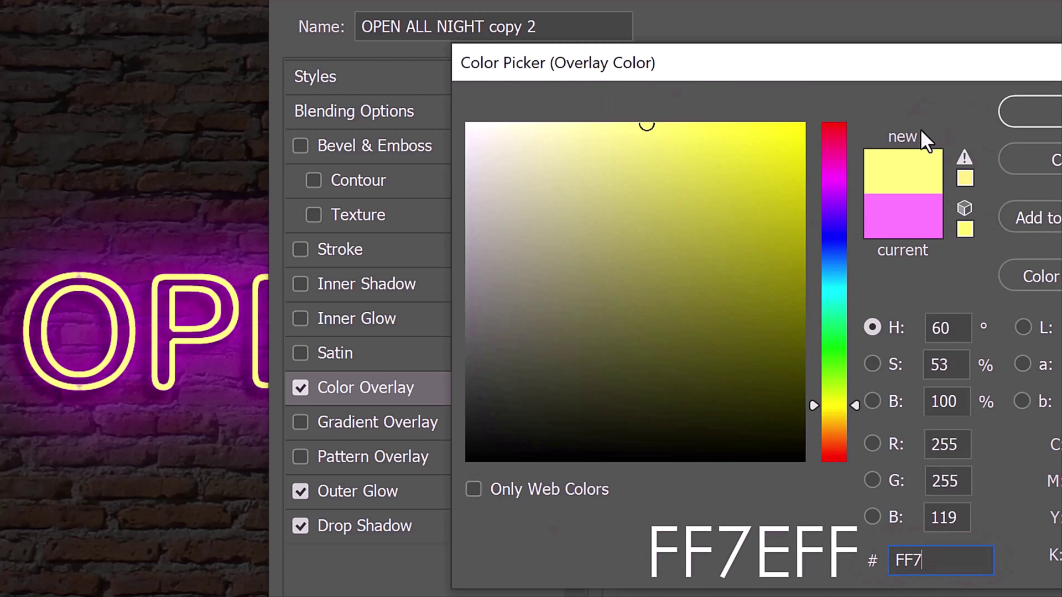
{"action": "type", "text": "EFF"}
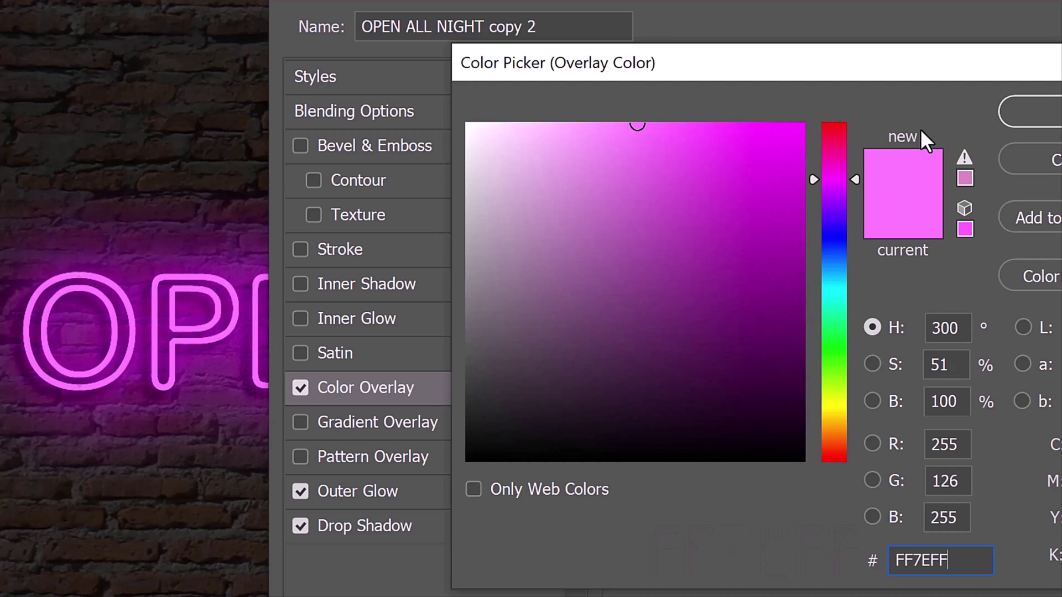
{"action": "key", "text": "Return"}
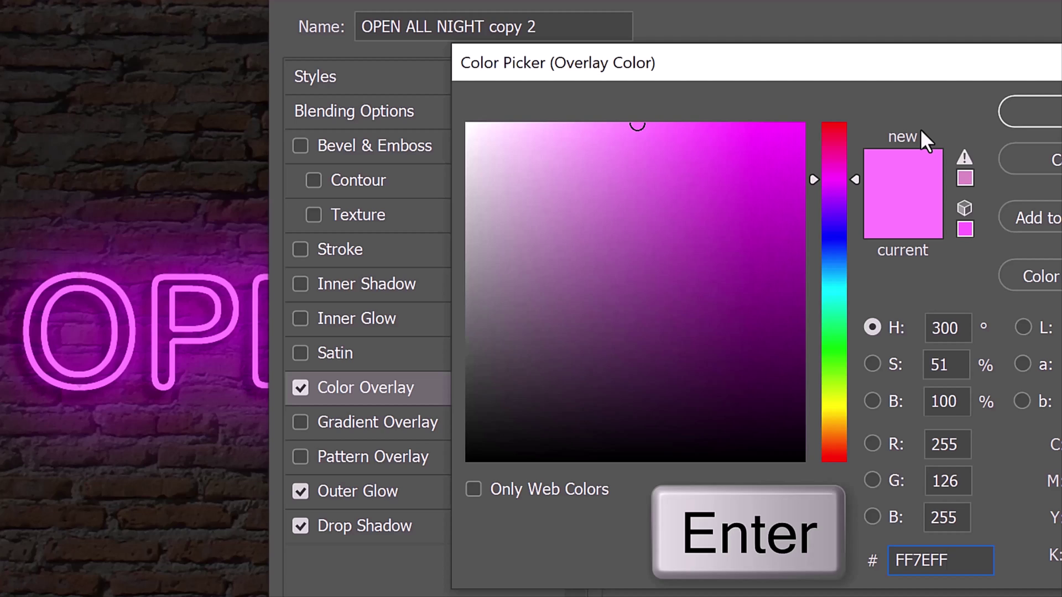
Enable a Normal white Inner Glow at 100% and apply the layer style with OK
{"action": "left_click", "coordinate": [341, 318]}
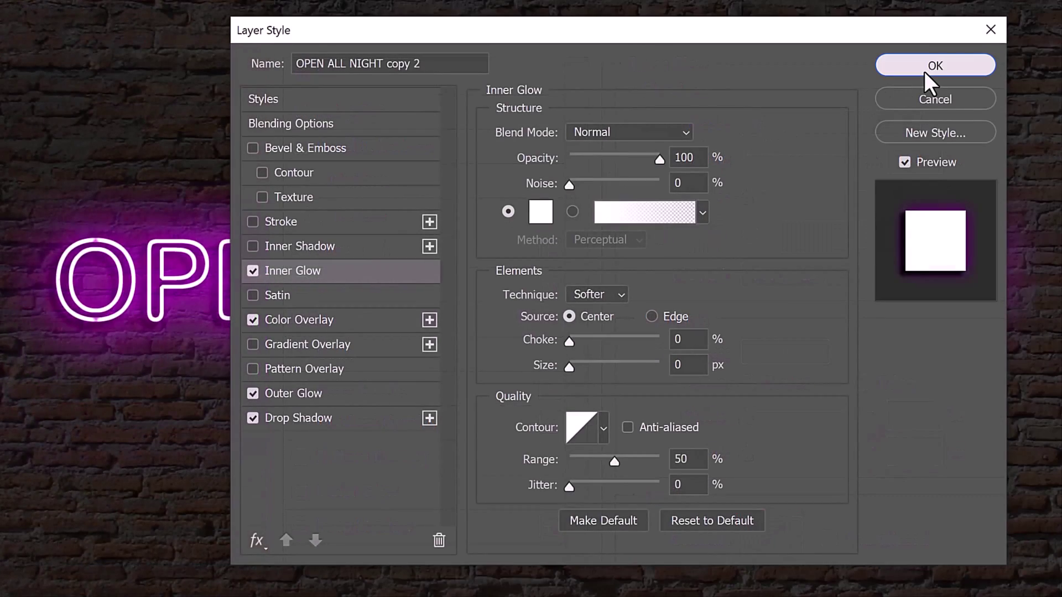
{"action": "left_click", "coordinate": [924, 71]}
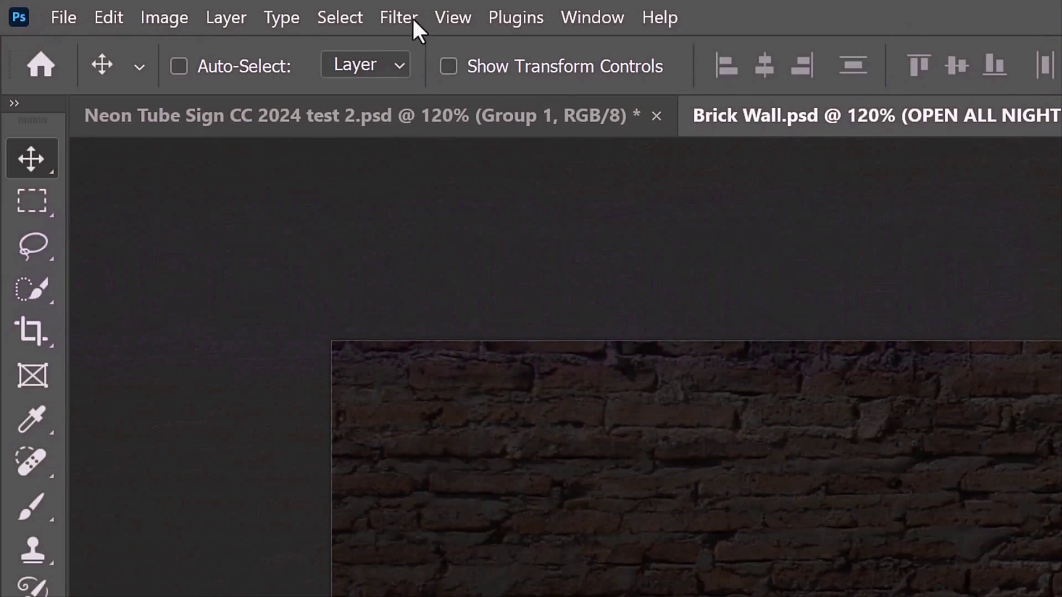
Apply a 3-pixel-radius Gaussian Blur to the OPEN ALL NIGHT copy 2 layer
{"action": "left_click", "coordinate": [398, 17]}
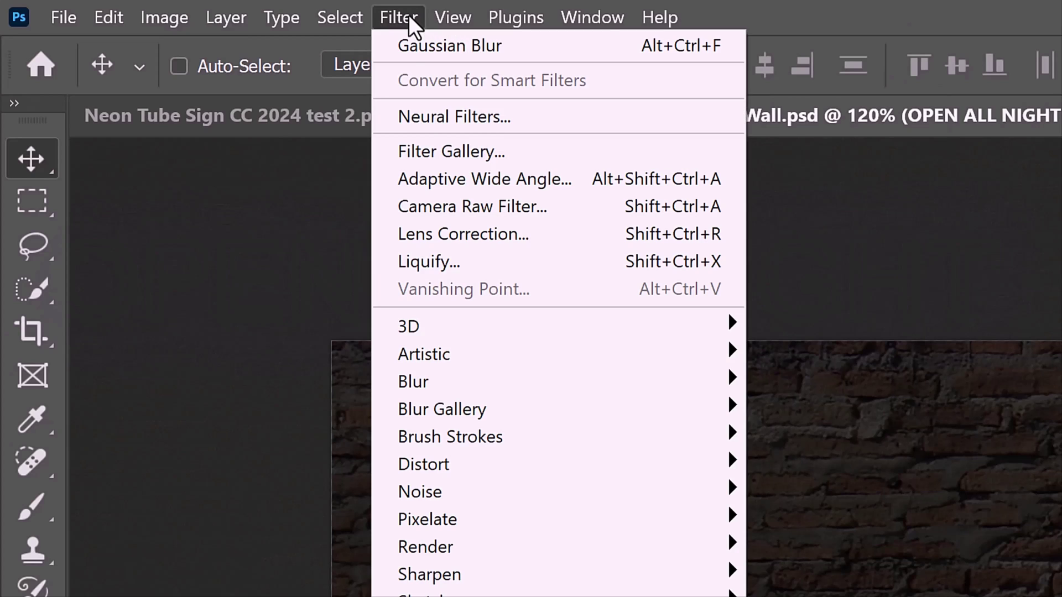
{"action": "mouse_move", "coordinate": [413, 381]}
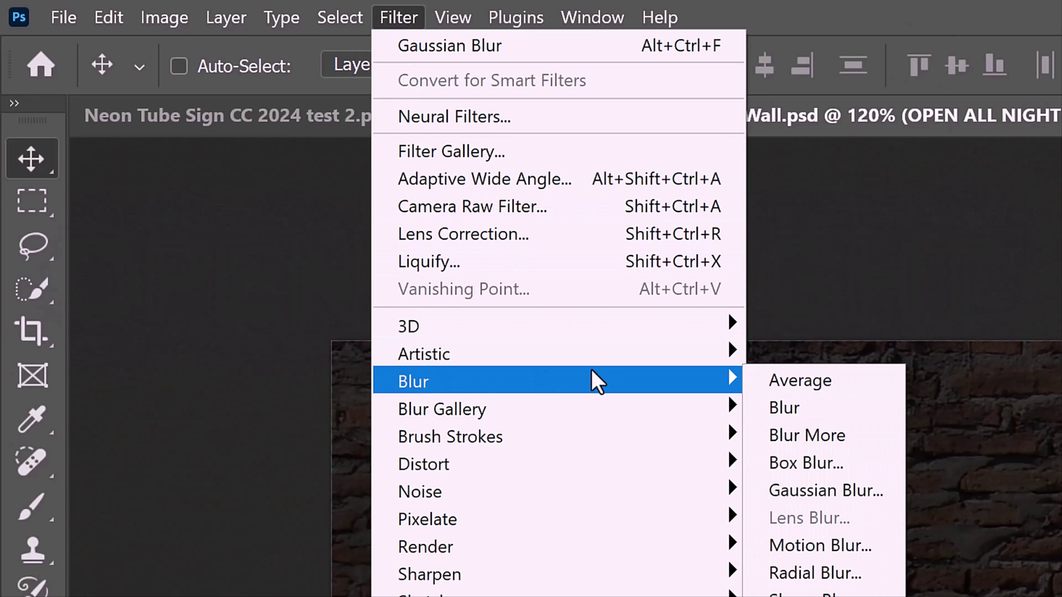
{"action": "left_click", "coordinate": [819, 495]}
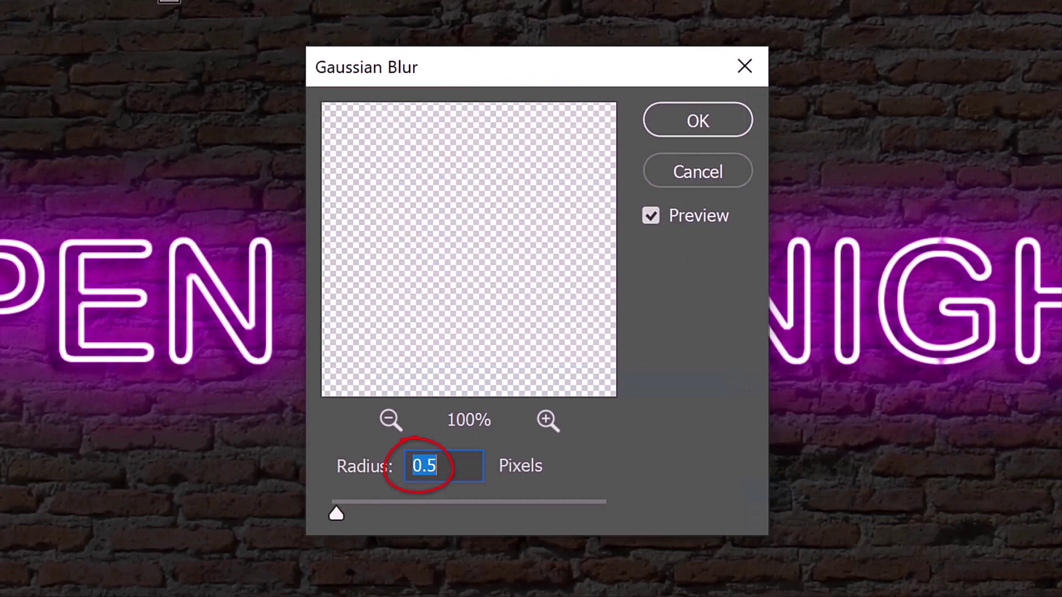
{"action": "type", "text": "3"}
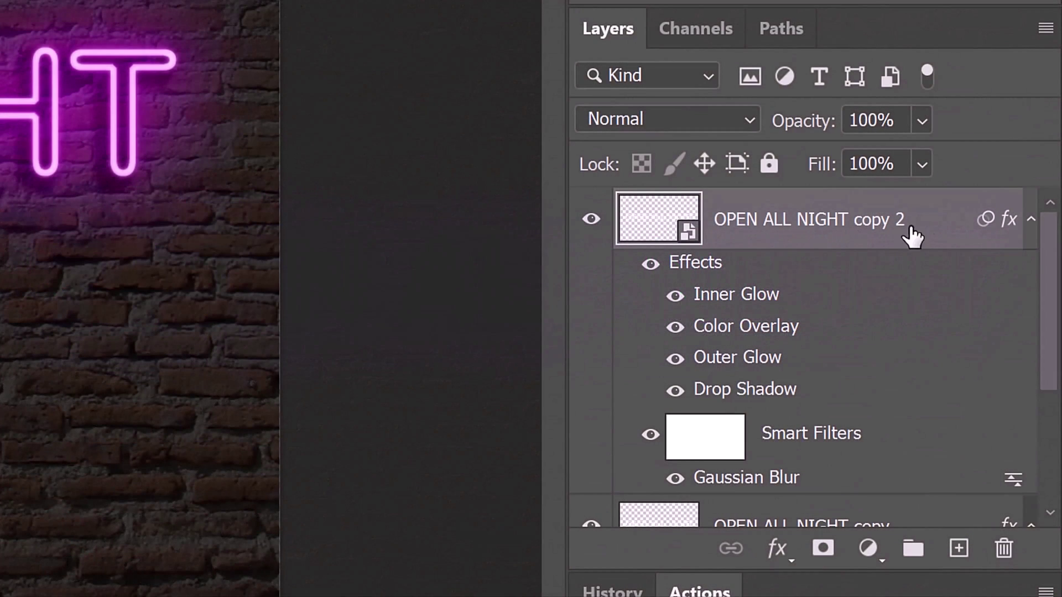
Collapse both effect lists and select the two OPEN ALL NIGHT text layers together
{"action": "left_click", "coordinate": [1033, 223]}
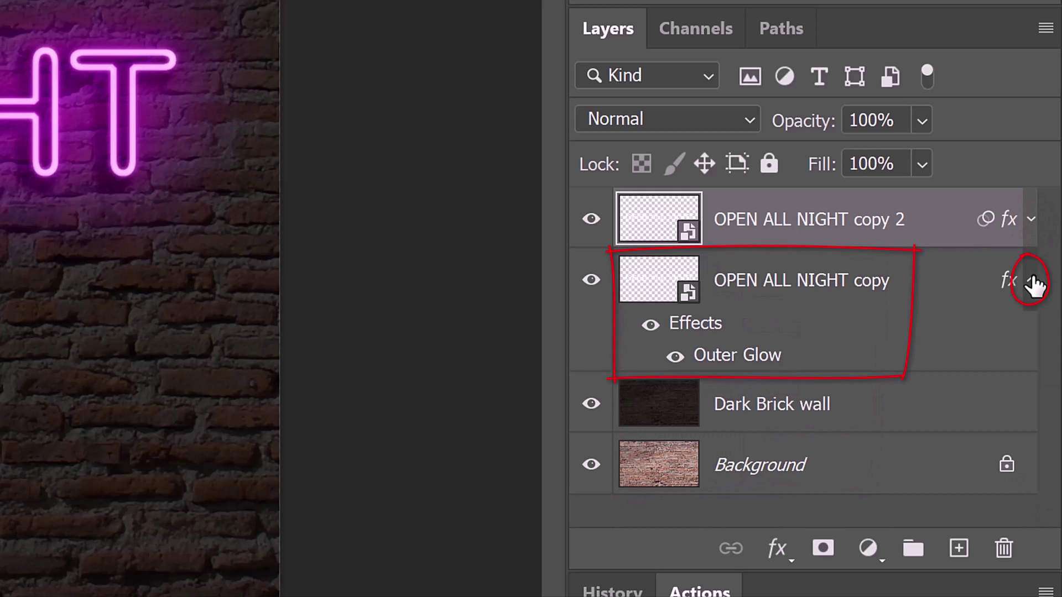
{"action": "left_click", "coordinate": [1034, 284]}
{"action": "left_click", "coordinate": [935, 284], "text": "shift"}
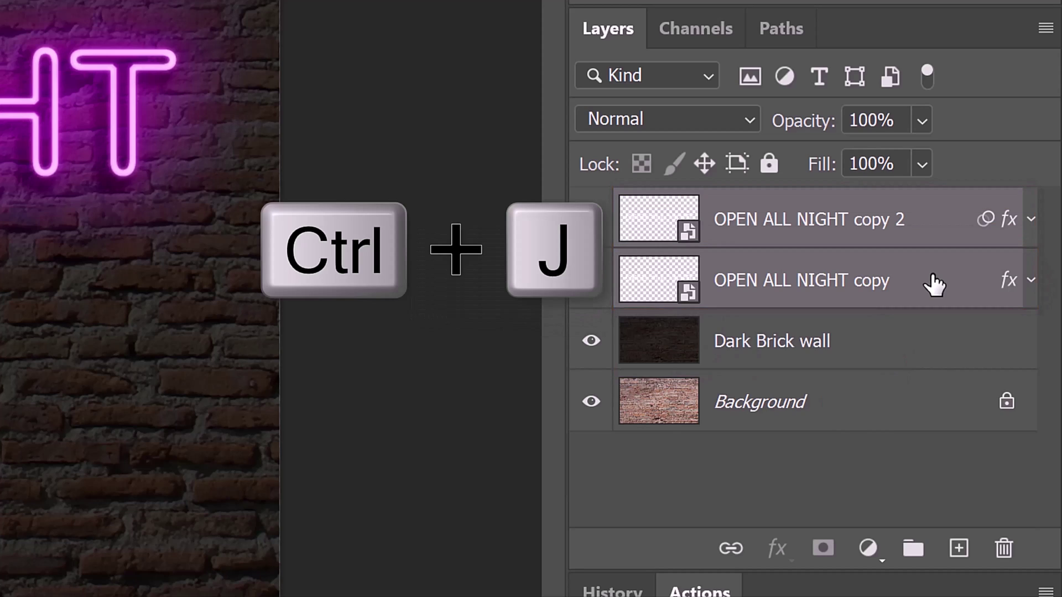
Duplicate the selected layers with Ctrl+J and convert the copies into smart object OPEN ALL NIGHT copy 4
{"action": "key", "text": "ctrl+j"}
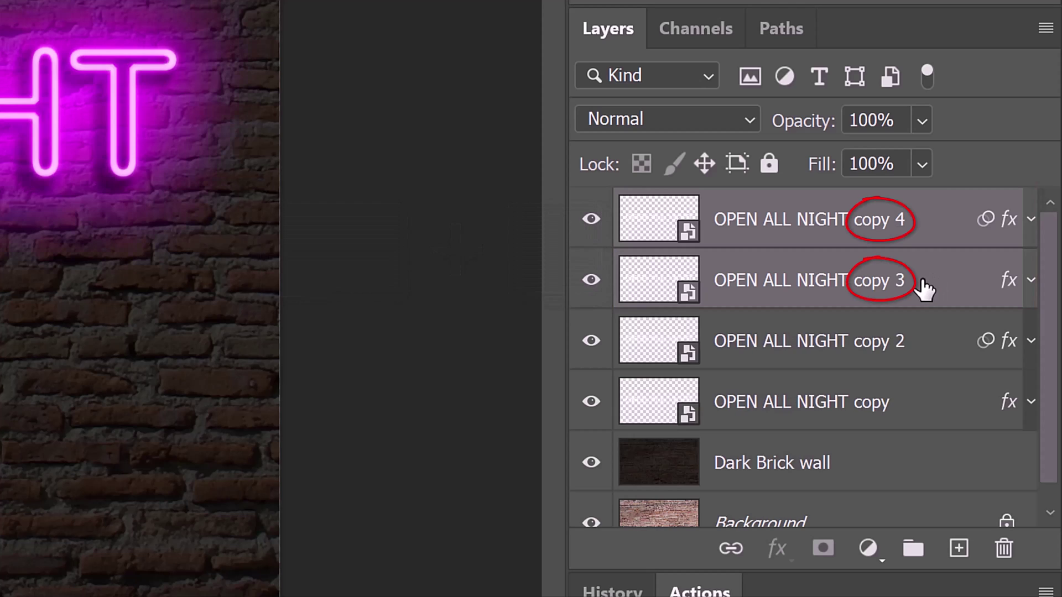
{"action": "left_click", "coordinate": [1045, 29]}
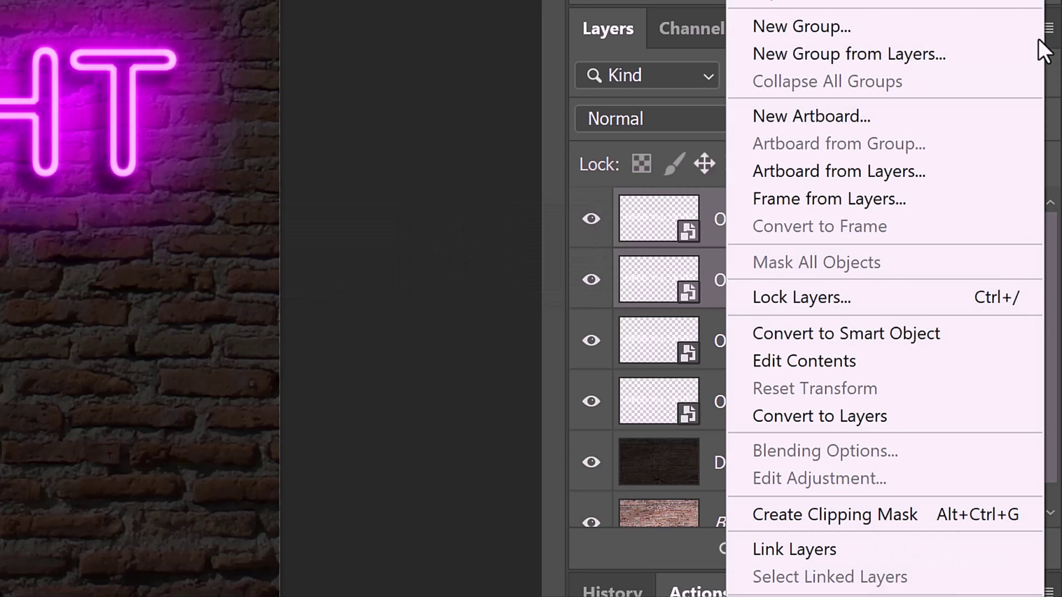
{"action": "left_click", "coordinate": [803, 328]}
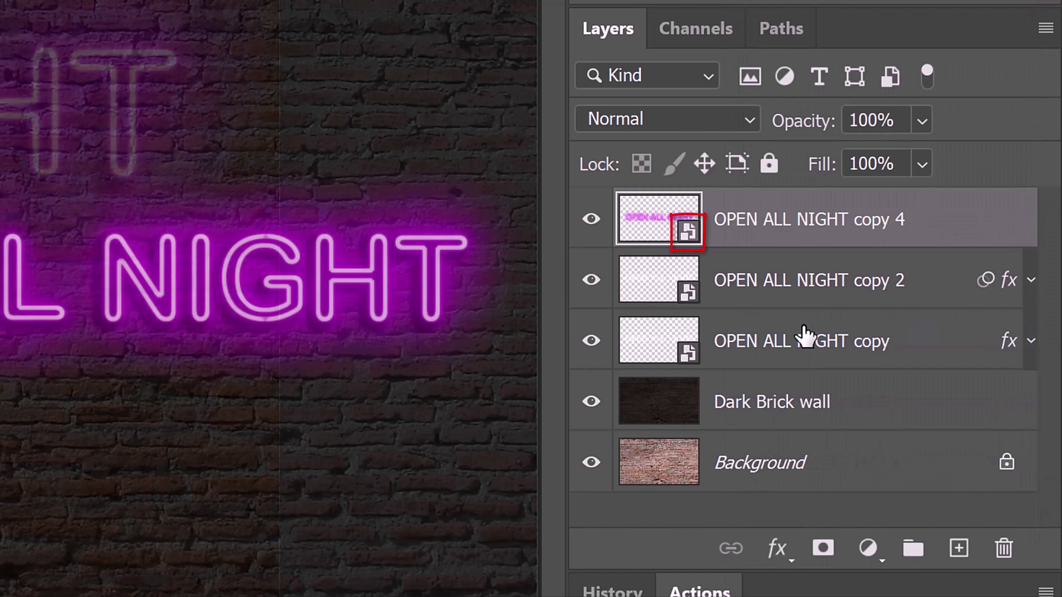
Mask Dark Brick wall with the hidden copy 4 text outline, then reselect copy 4
{"action": "left_click", "coordinate": [660, 220], "text": "ctrl"}
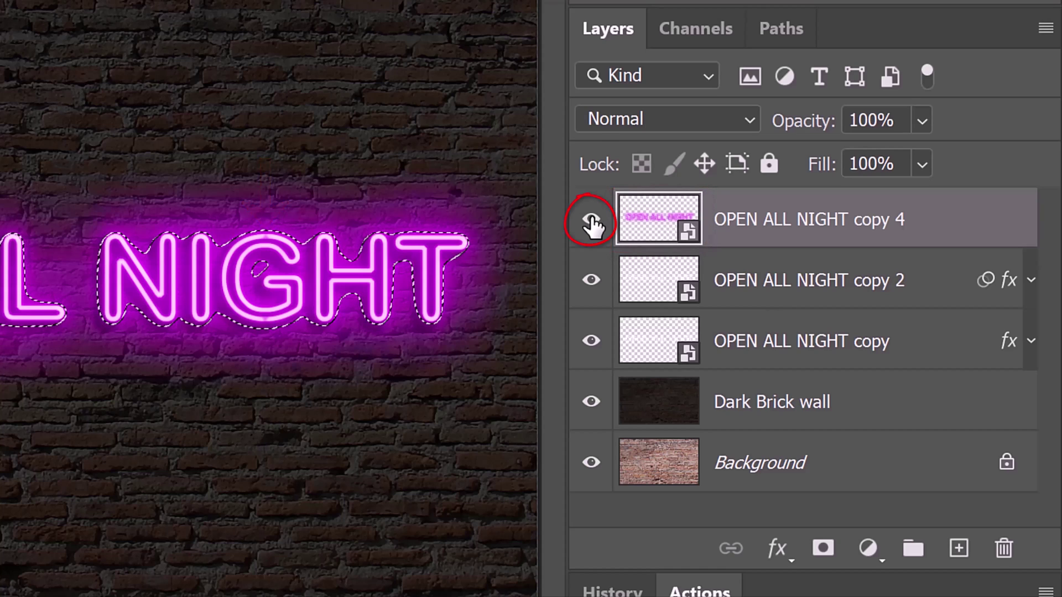
{"action": "left_click", "coordinate": [591, 220]}
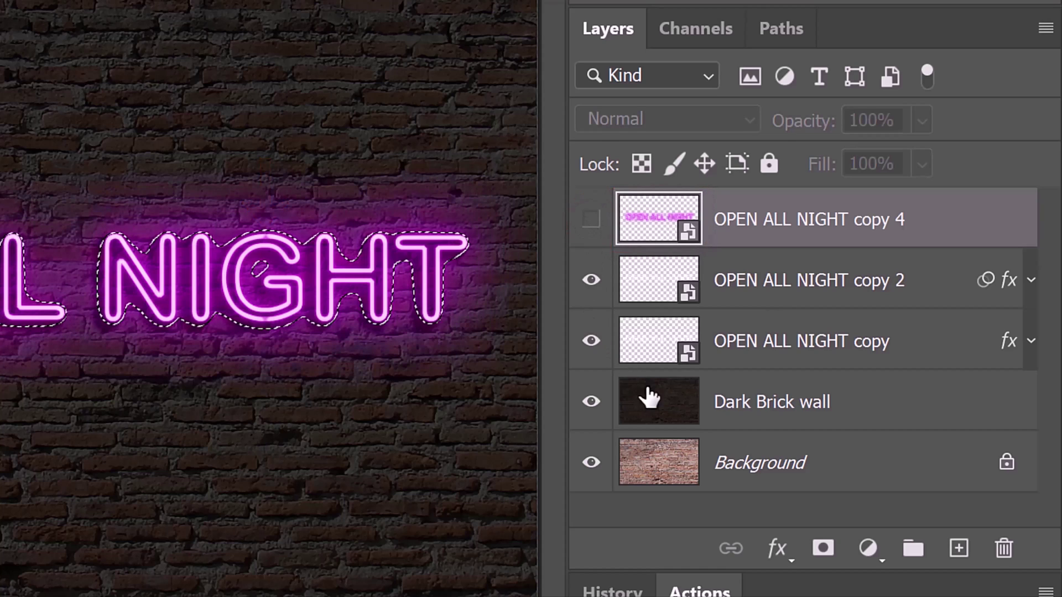
{"action": "left_click", "coordinate": [659, 407]}
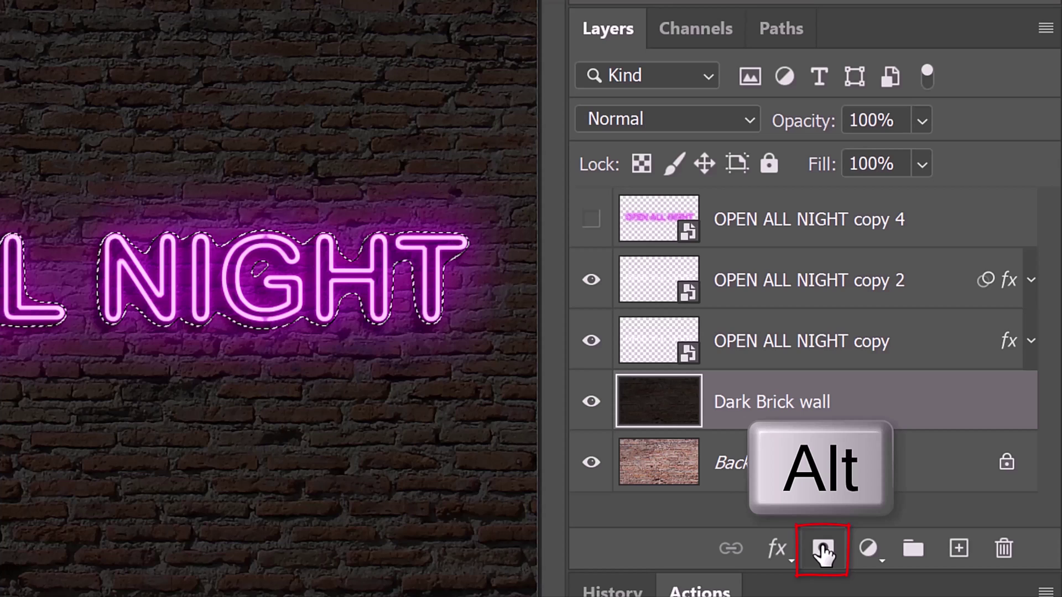
{"action": "left_click", "coordinate": [822, 550], "text": "alt"}
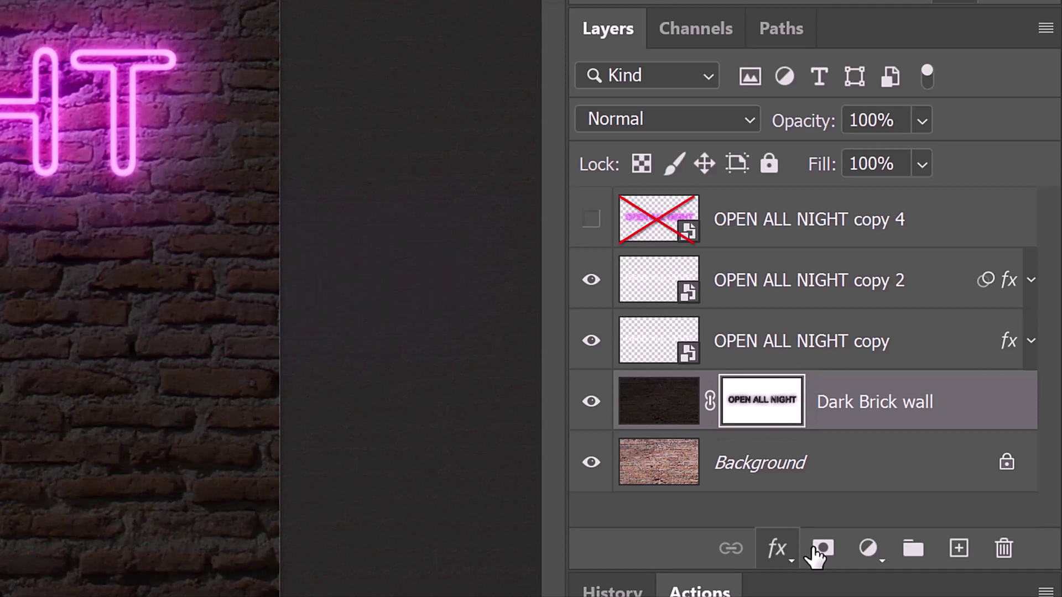
{"action": "left_click", "coordinate": [660, 221]}
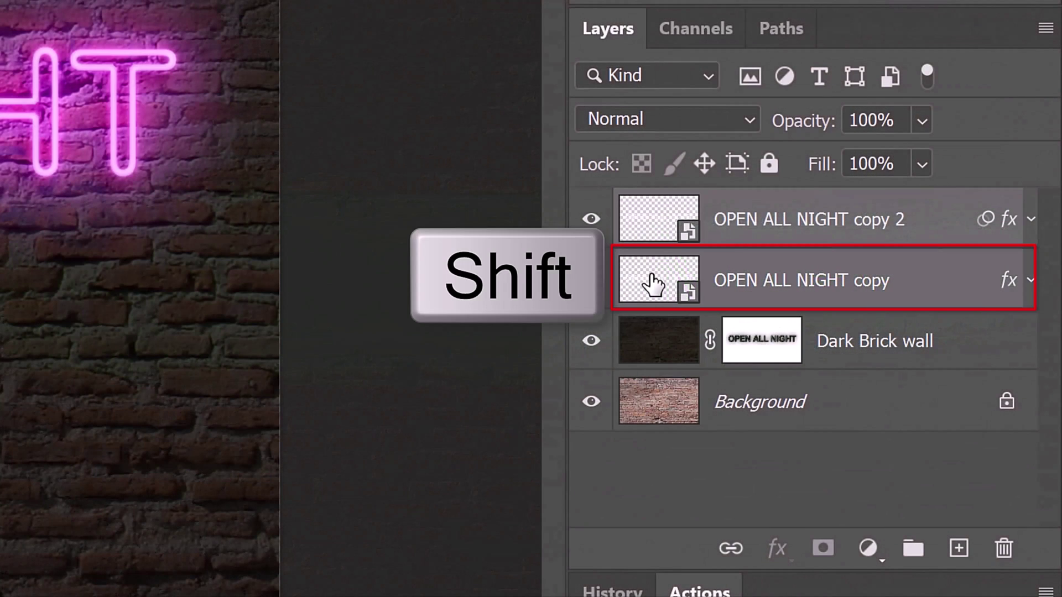
{"action": "left_click", "coordinate": [653, 285], "text": "shift"}
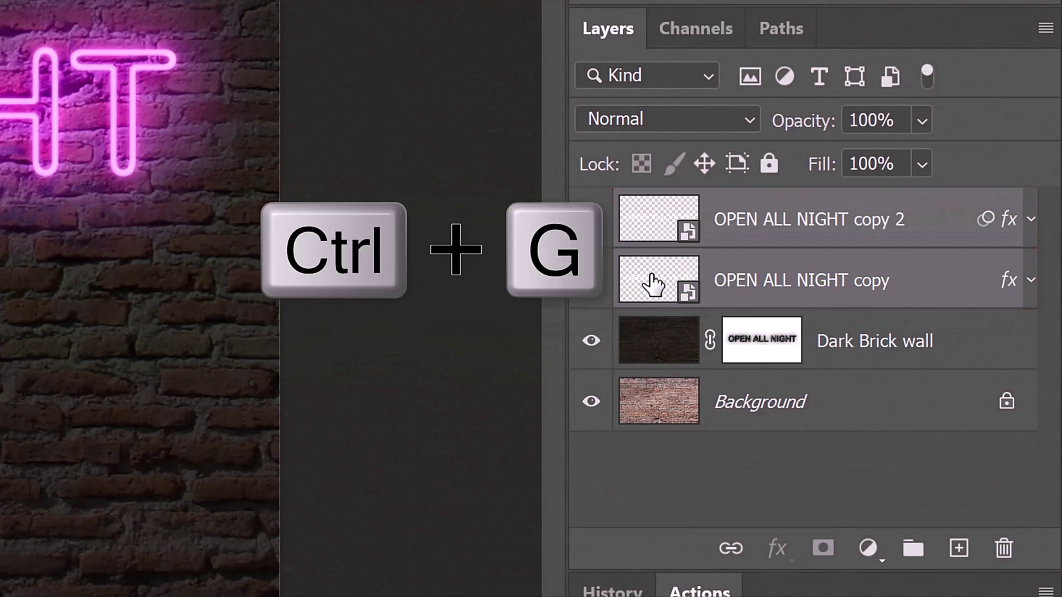
Select OPEN ALL NIGHT and OPEN ALL NIGHT copy together and group them with Ctrl+G
{"action": "key", "text": "ctrl+g"}
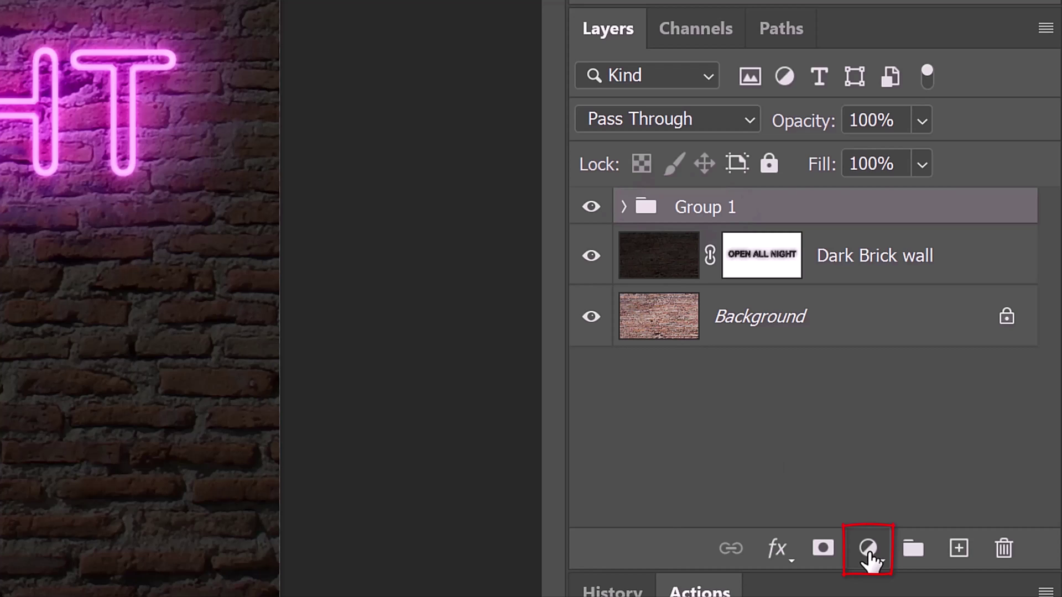
Add a Hue/Saturation adjustment clipped to Group 1 and drag its Hue slider to +103
{"action": "left_click", "coordinate": [868, 549]}
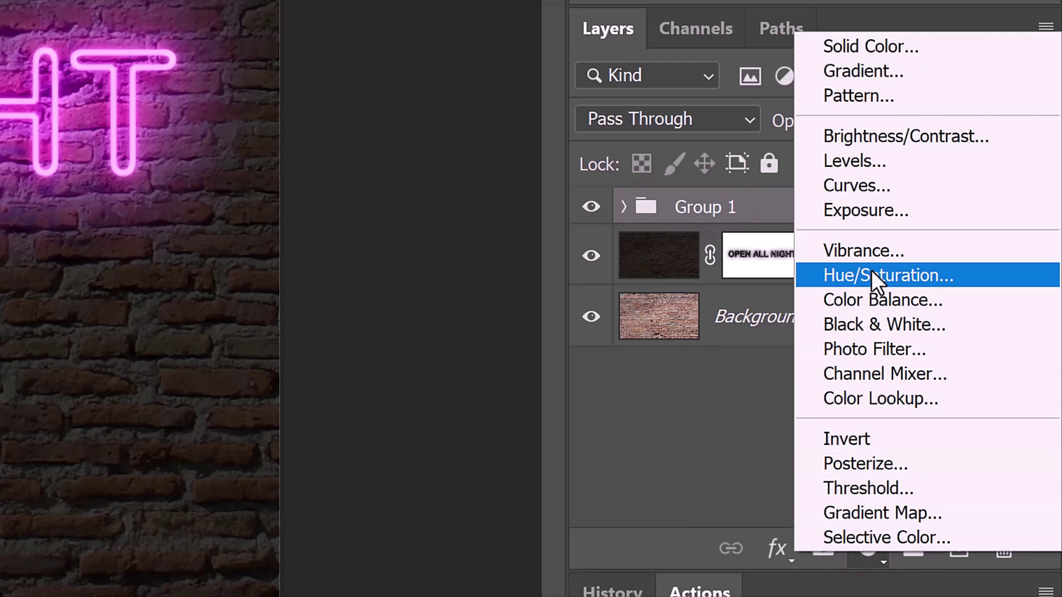
{"action": "left_click", "coordinate": [875, 276]}
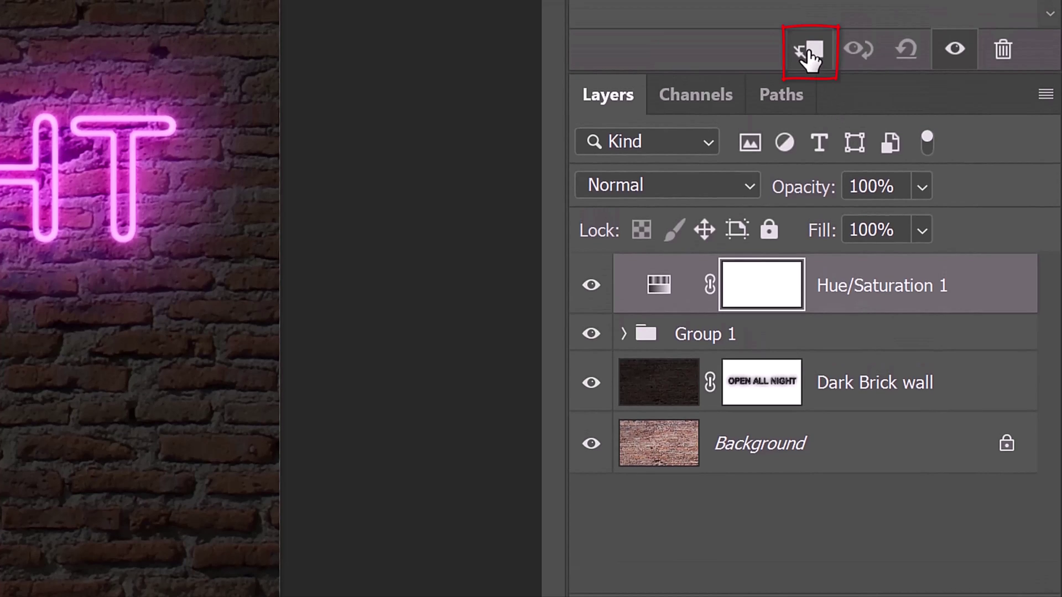
{"action": "left_click", "coordinate": [809, 52]}
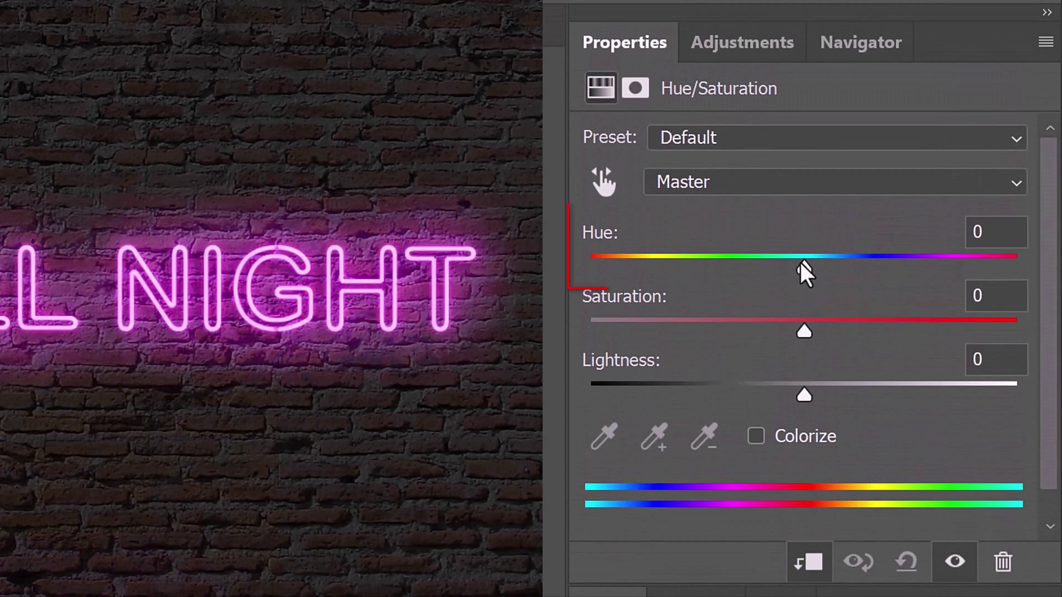
{"action": "left_click_drag", "start_coordinate": [803, 266], "coordinate": [1018, 267]}
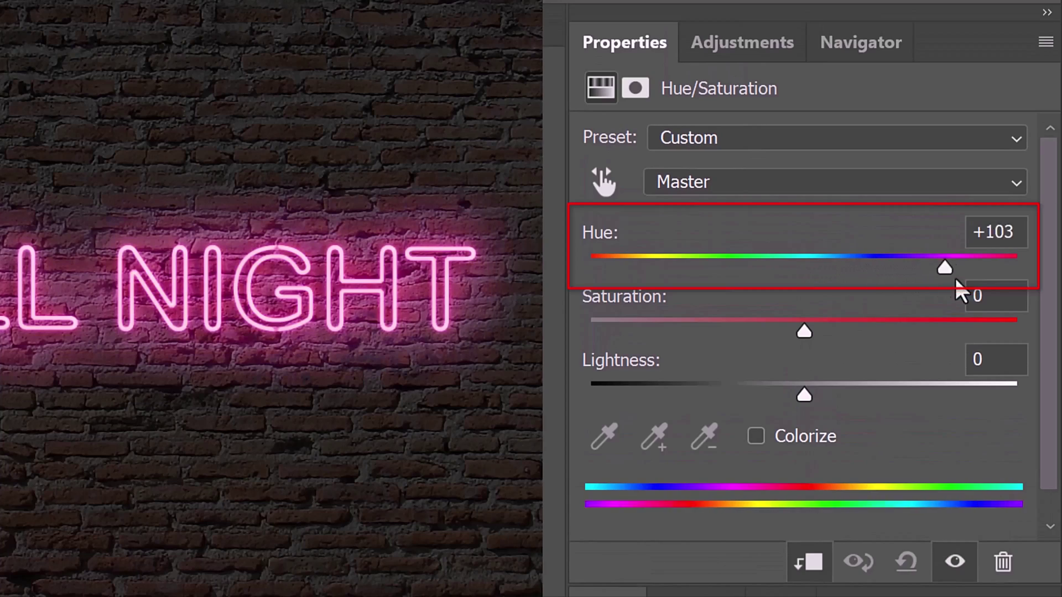